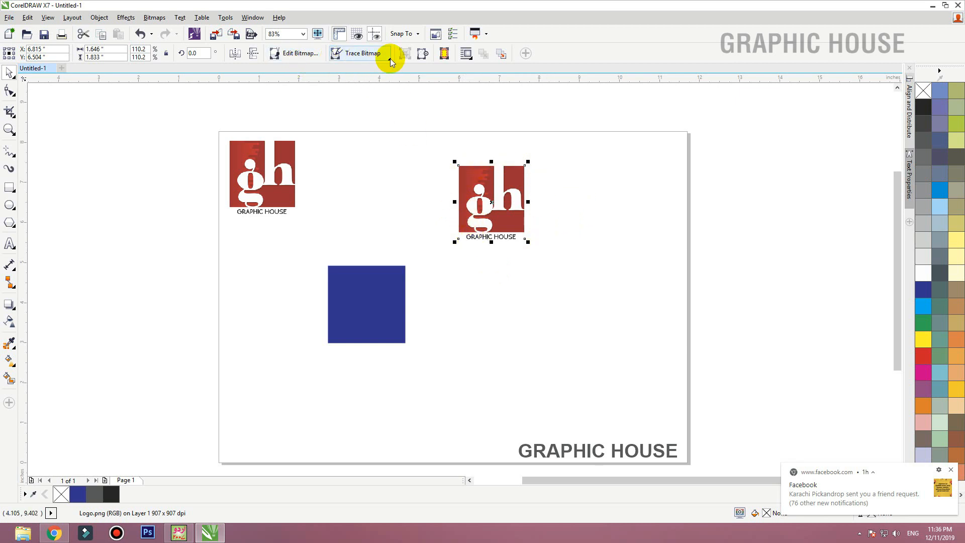
Give the blue square's lower-left corner a 1-inch radius and try the scalloped and chamfered corner styles.
left_click(351, 302)
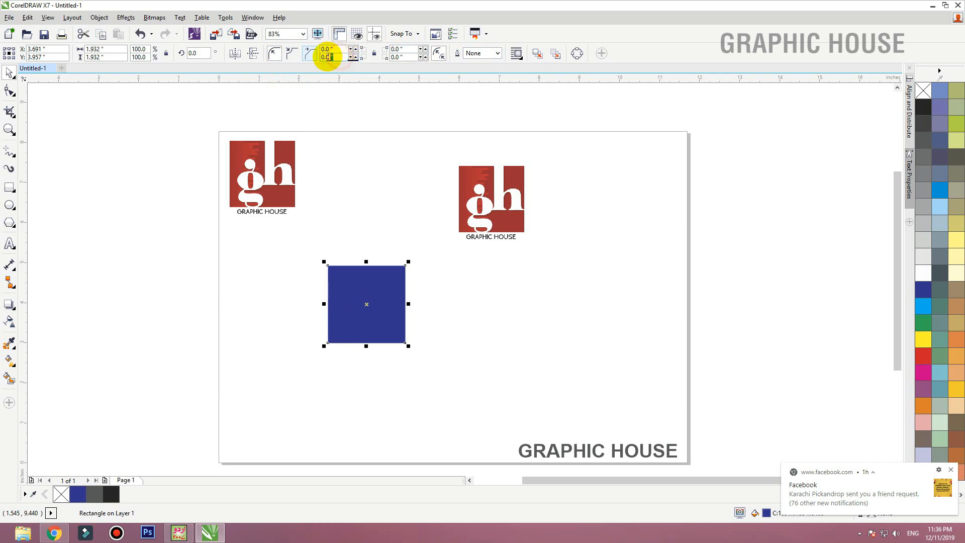
left_click_drag(329, 57, 314, 56)
left_click(307, 51)
left_click(294, 52)
type("1")
key("Return")
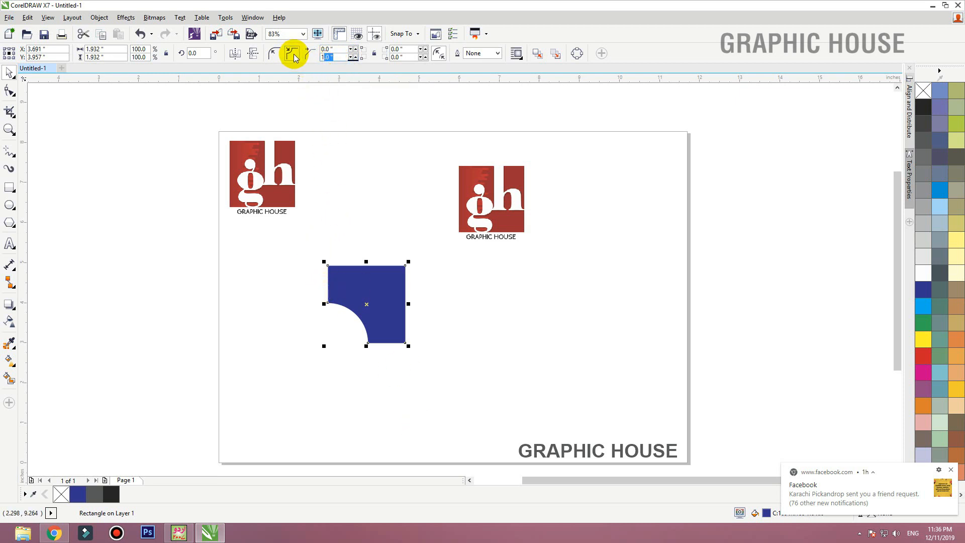
left_click(310, 55)
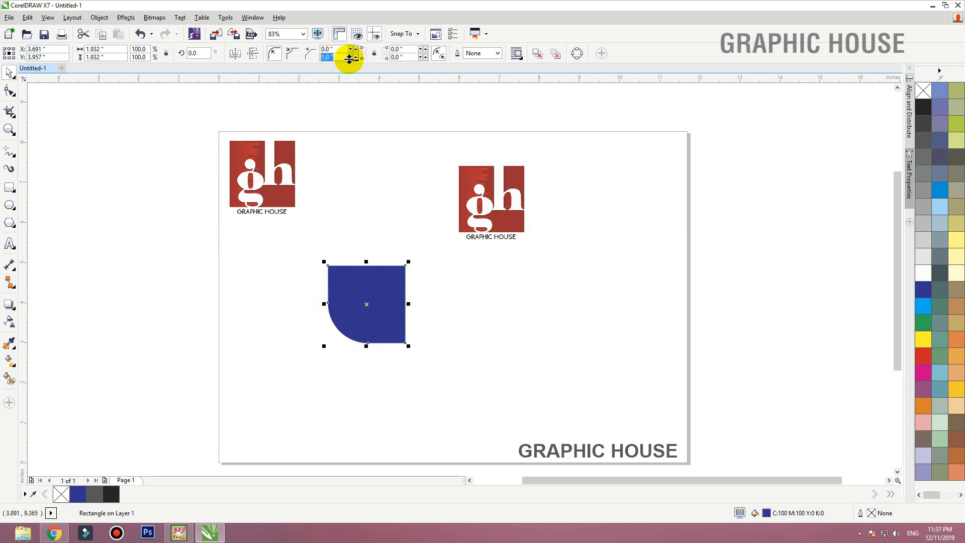
Set the blue square's upper-left, upper-right and lower-right corner radii to 1 inch each.
type("1")
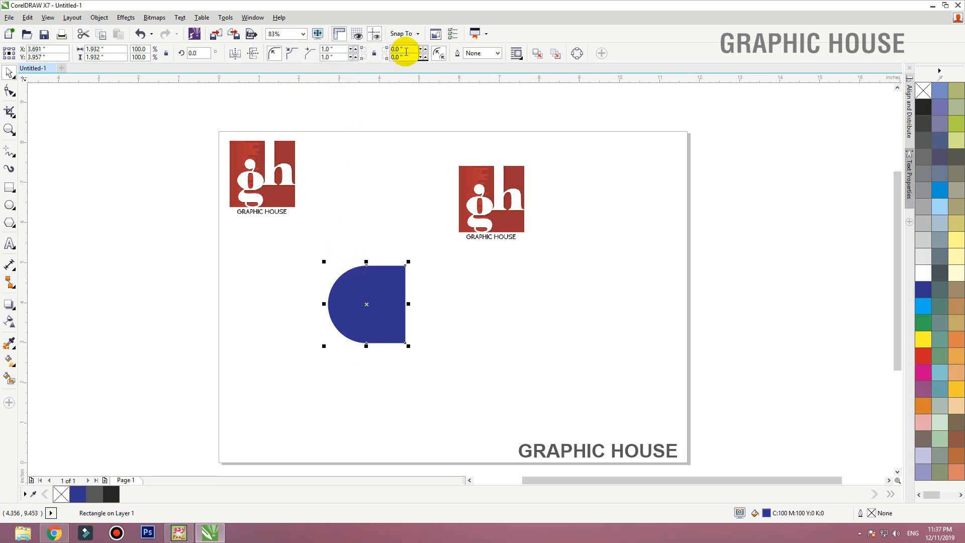
left_click_drag(405, 49, 345, 60)
type("1")
key("Return")
type("1")
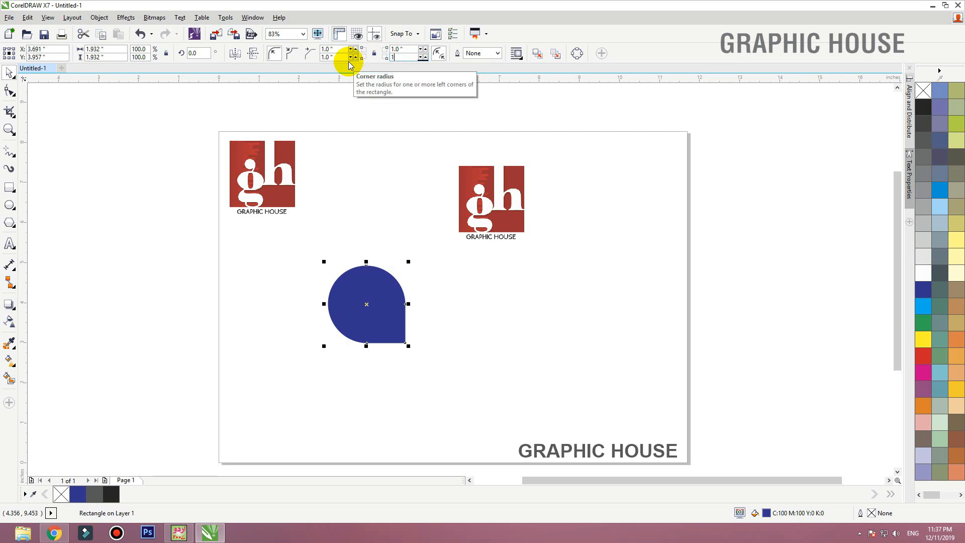
key("Return")
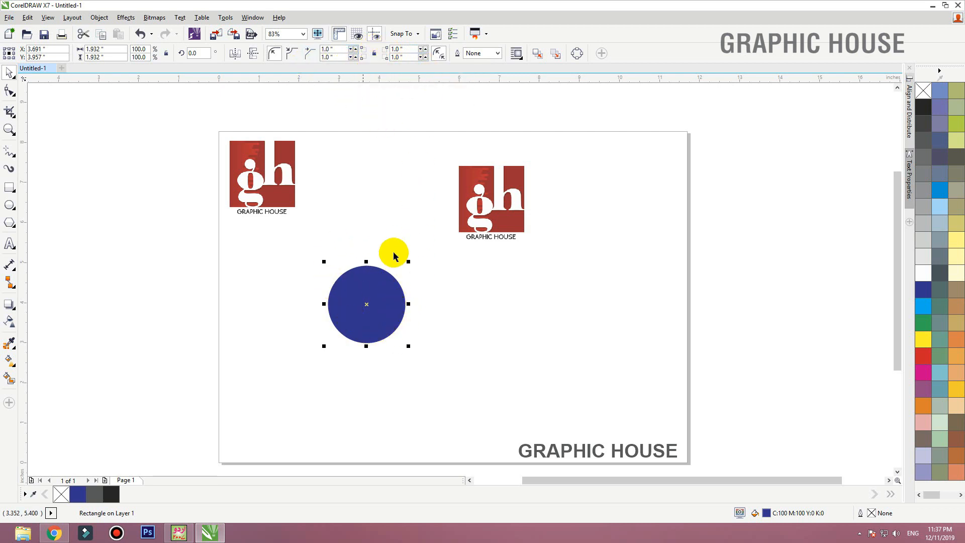
Link the blue shape's corners so they edit together and set their radius to 0.
left_click(375, 54)
left_click_drag(344, 56, 314, 62)
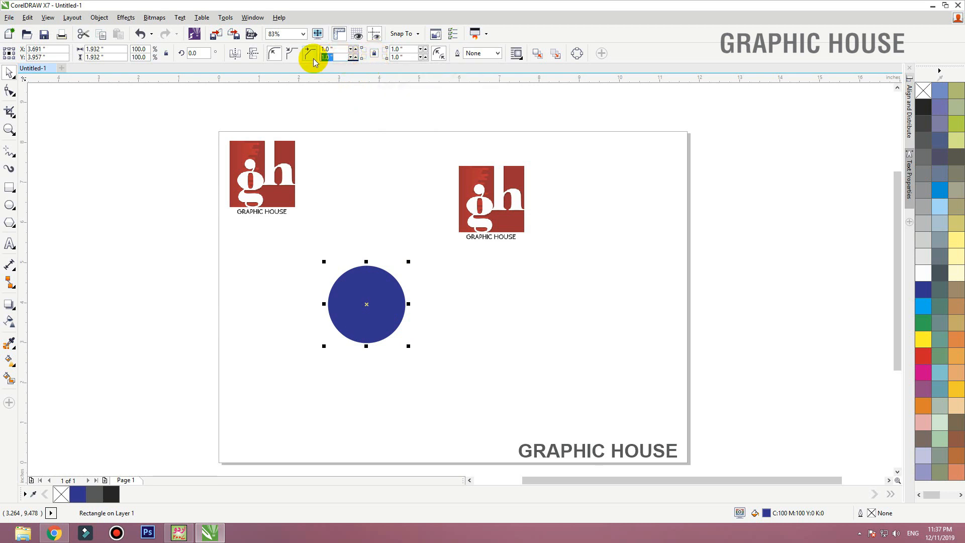
type("0")
key("Return")
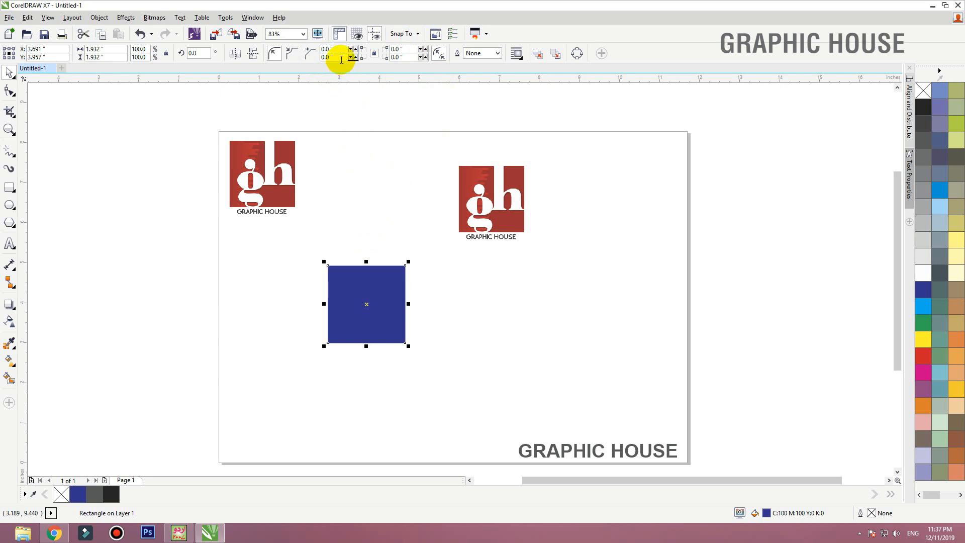
Set all linked corner radii of the blue square to 1 inch, then unlink them and set only the lower-left radius to 0.
left_click_drag(342, 57, 321, 60)
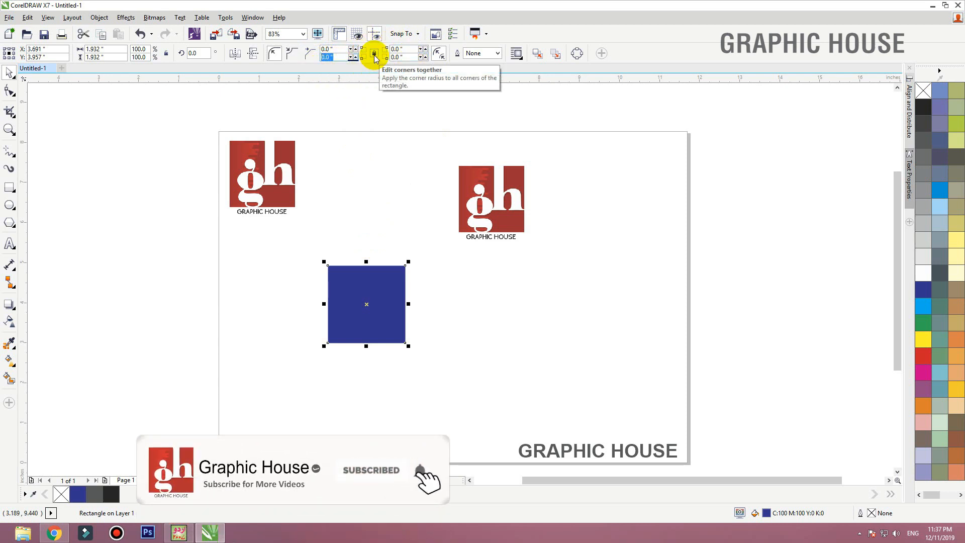
type("1")
key("Return")
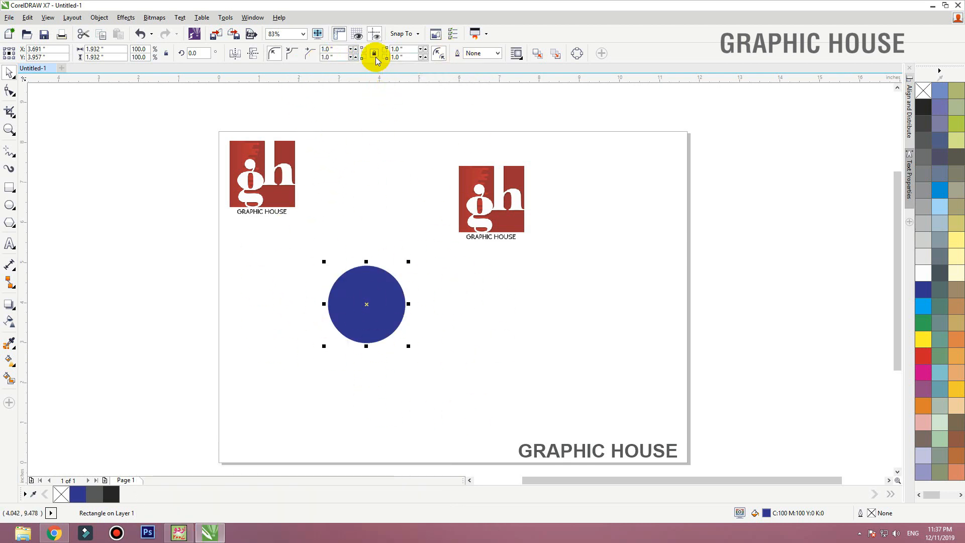
left_click(336, 56)
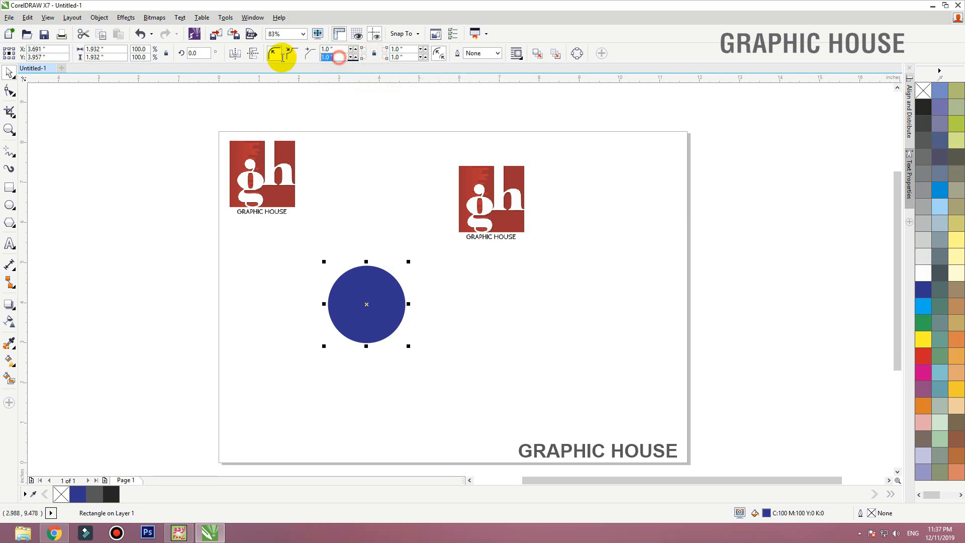
key("Return")
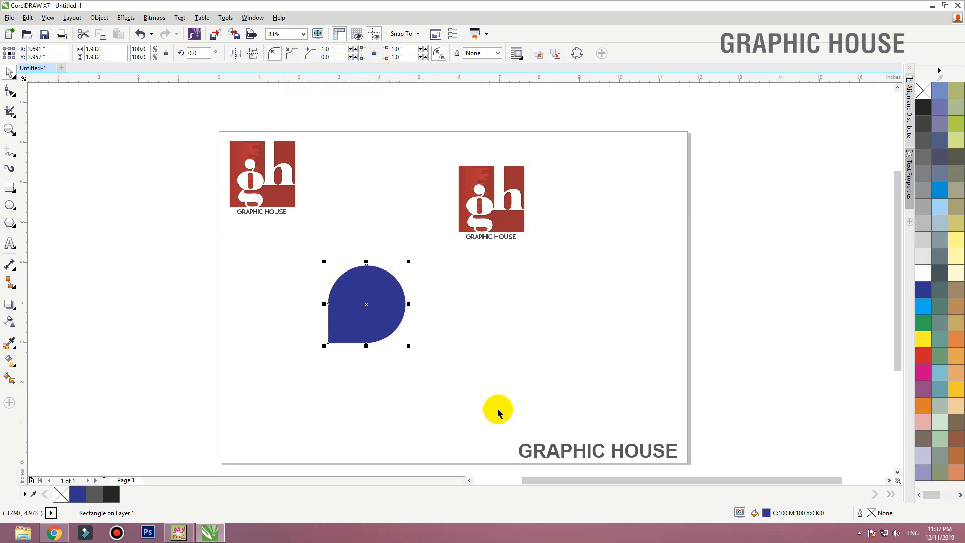
Try the scalloped and round corner styles on the blue shape and settle on chamfered corners.
left_click(294, 56)
left_click(289, 58)
left_click(274, 55)
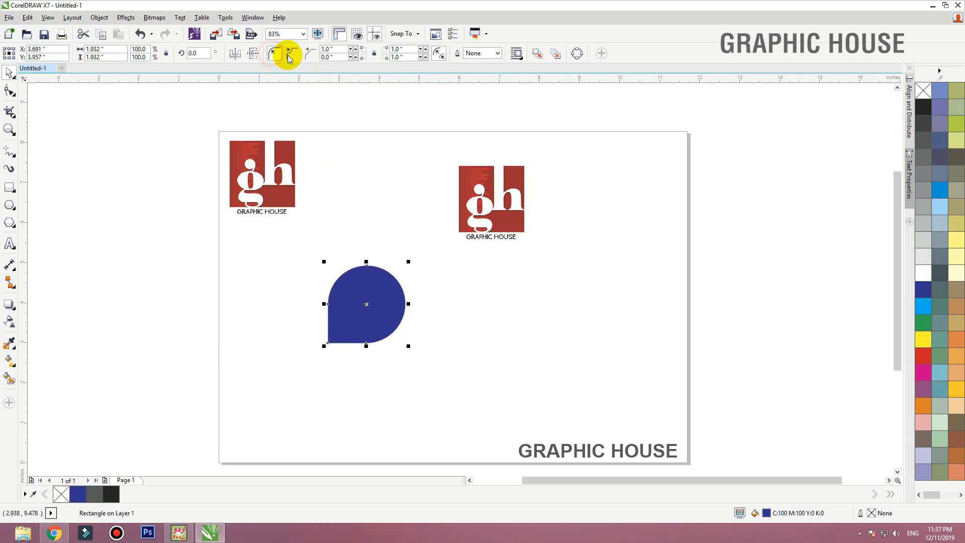
left_click(292, 57)
left_click(307, 59)
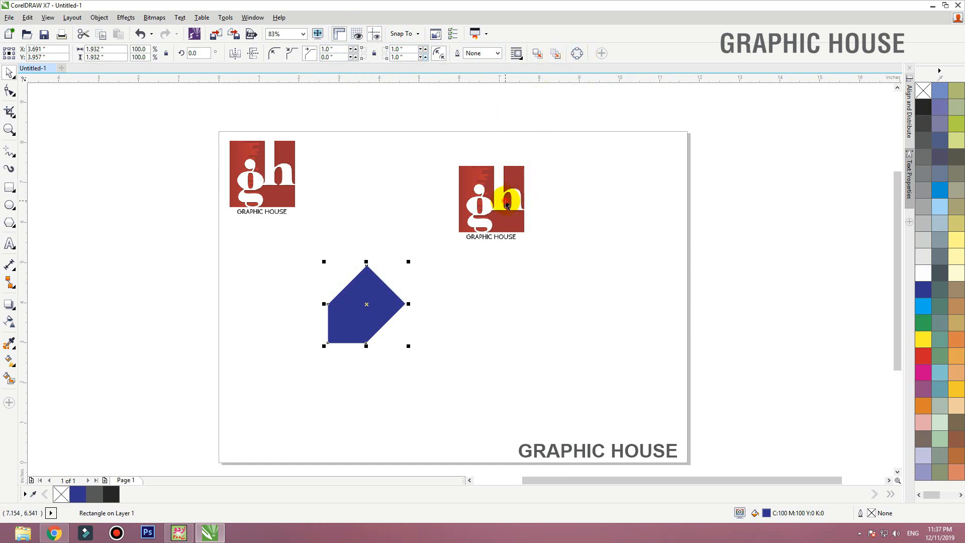
Move the second logo and the blue shape further right on the page.
left_click_drag(507, 205, 560, 211)
left_click_drag(345, 313, 408, 306)
Add the artistic text 'Graphic' in the empty area beside the blue shape.
left_click(10, 243)
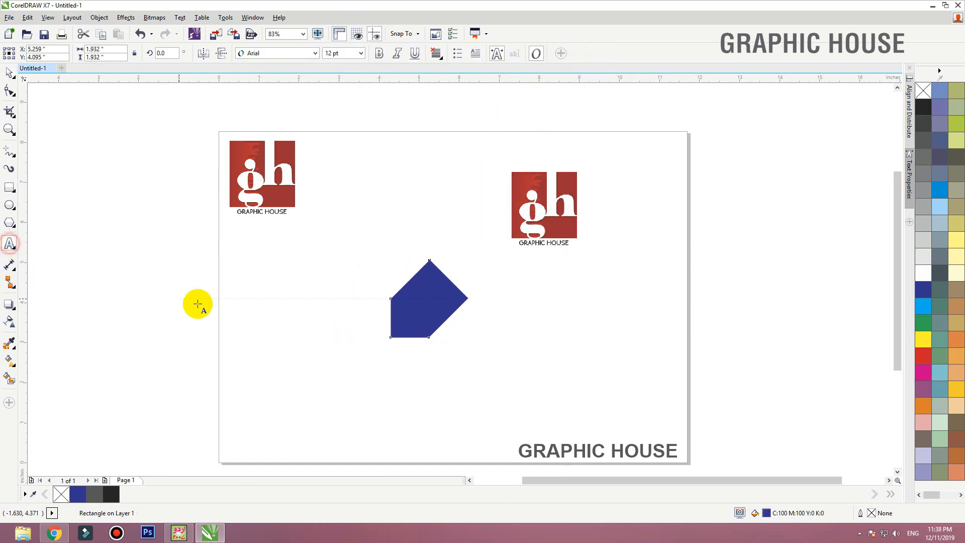
left_click(245, 307)
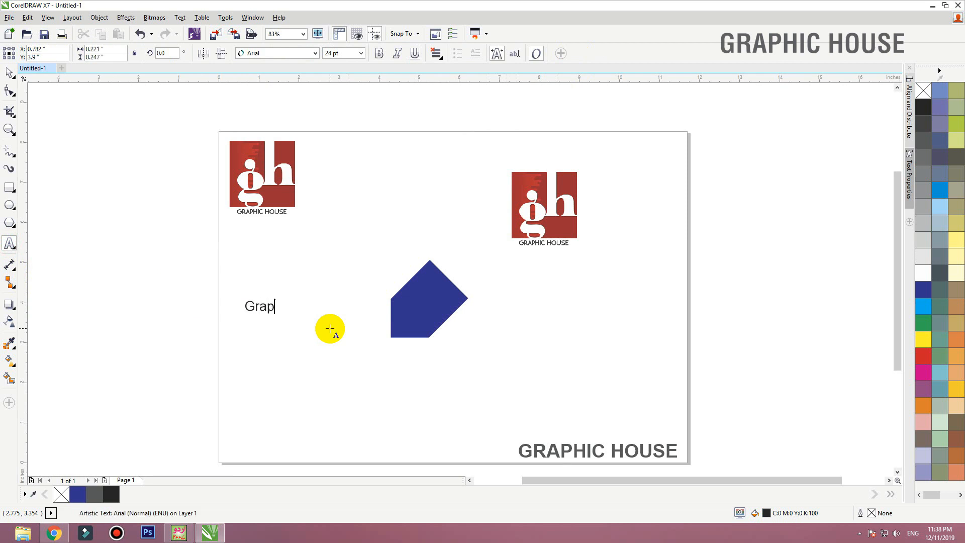
key("Escape")
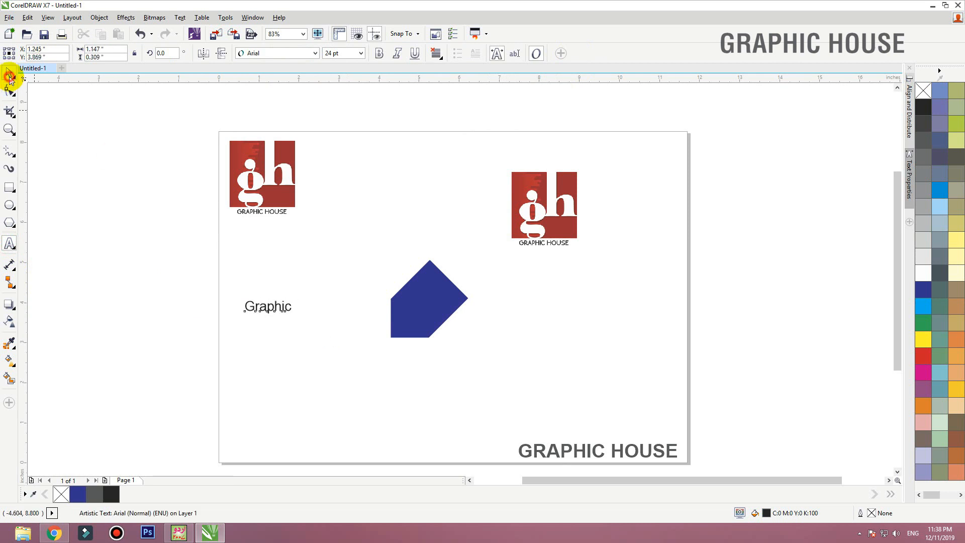
Enlarge the 'Graphic' text to about 73 pt and shift the blue shape and the text right so they stand apart.
left_click(9, 75)
left_click_drag(296, 297, 390, 266)
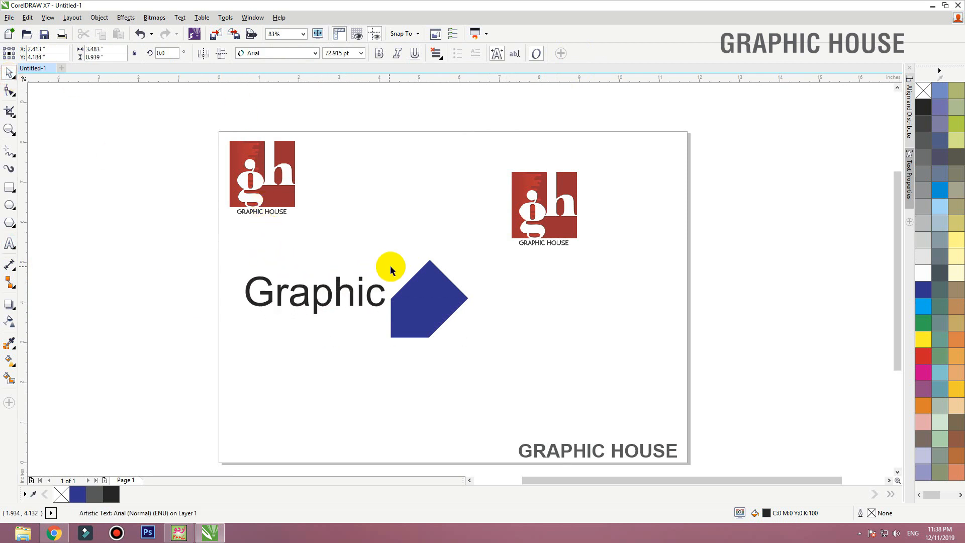
left_click_drag(428, 299, 570, 300)
left_click_drag(371, 308, 388, 308)
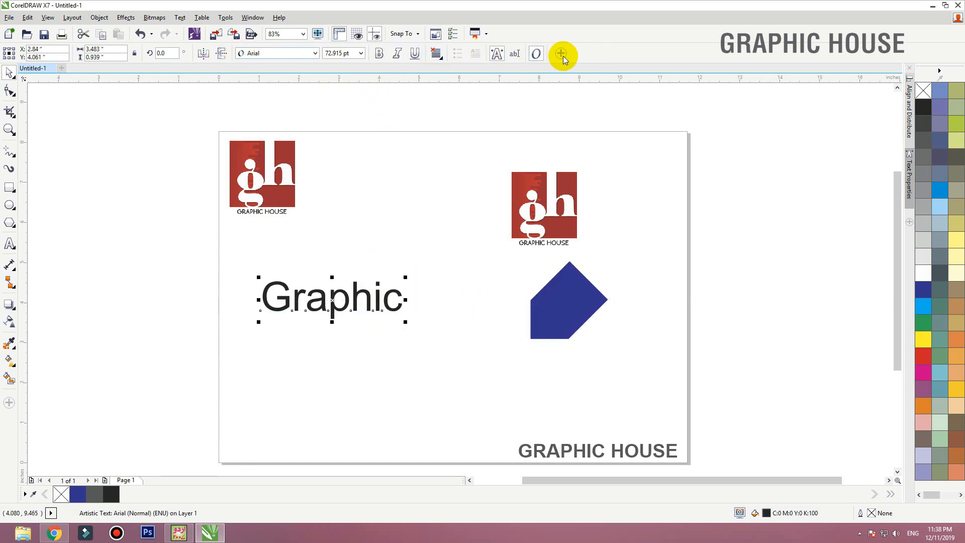
Try the JuliusBlack and Inkpad fonts on the 'Graphic' text and return it to Arial.
left_click(241, 53)
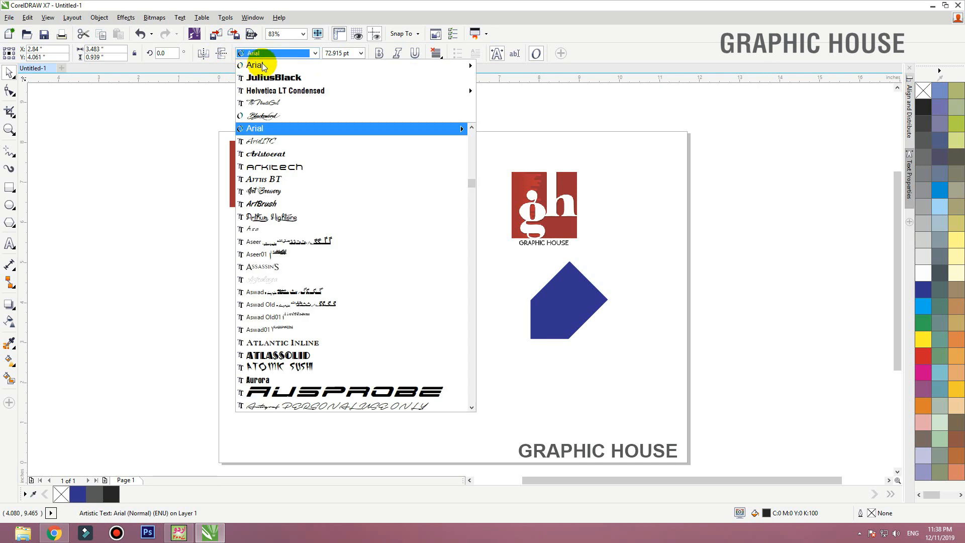
left_click(427, 76)
left_click(259, 53)
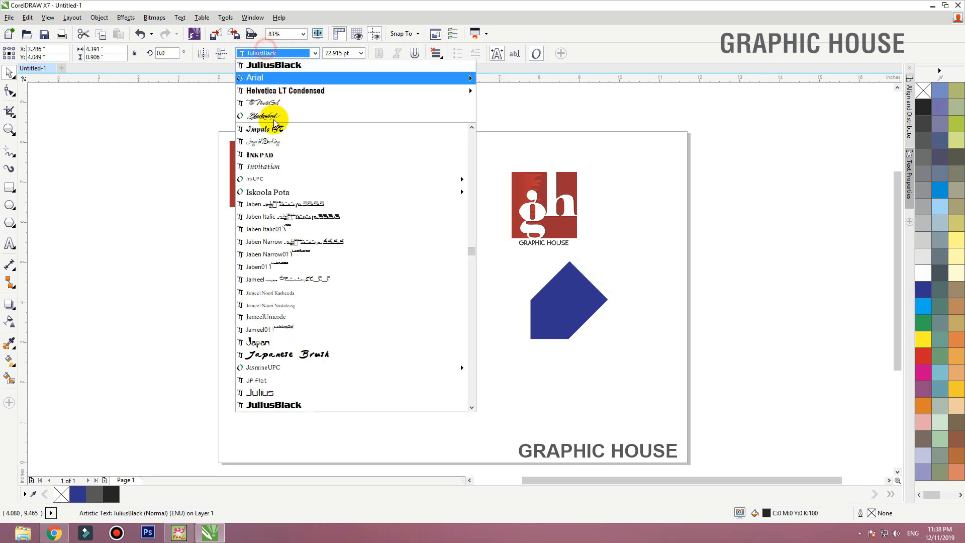
left_click(270, 154)
left_click(279, 53)
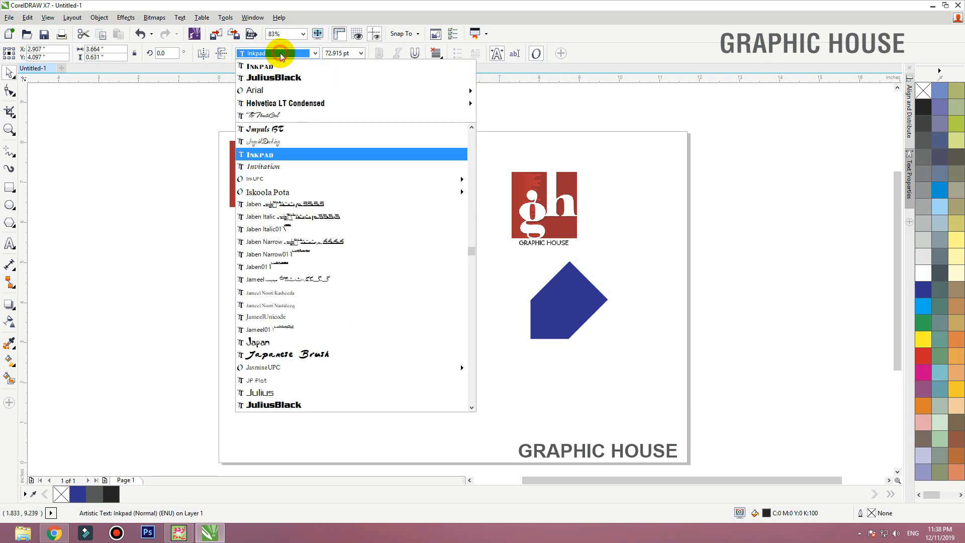
left_click(280, 89)
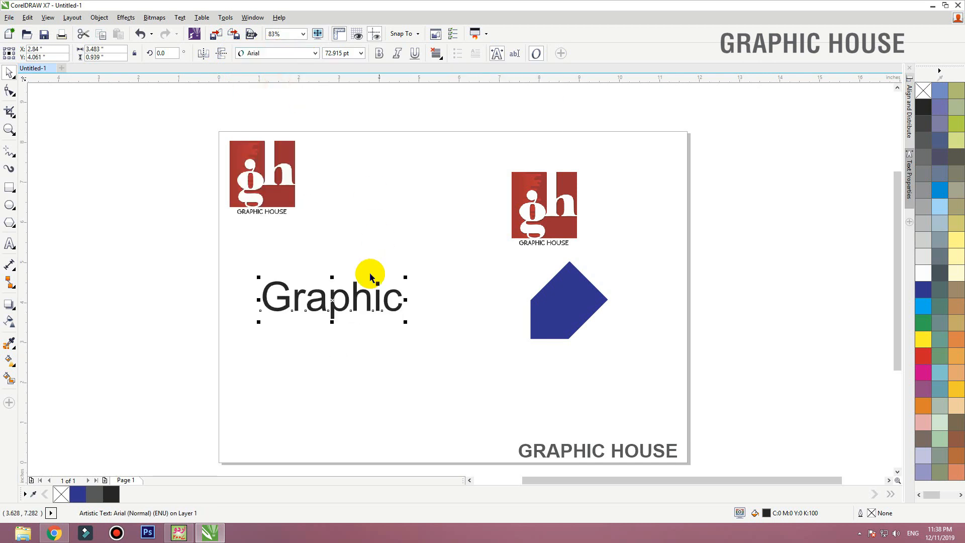
Try an 11 pt font size on the 'Graphic' text and settle on 72 pt.
left_click(361, 53)
left_click(334, 105)
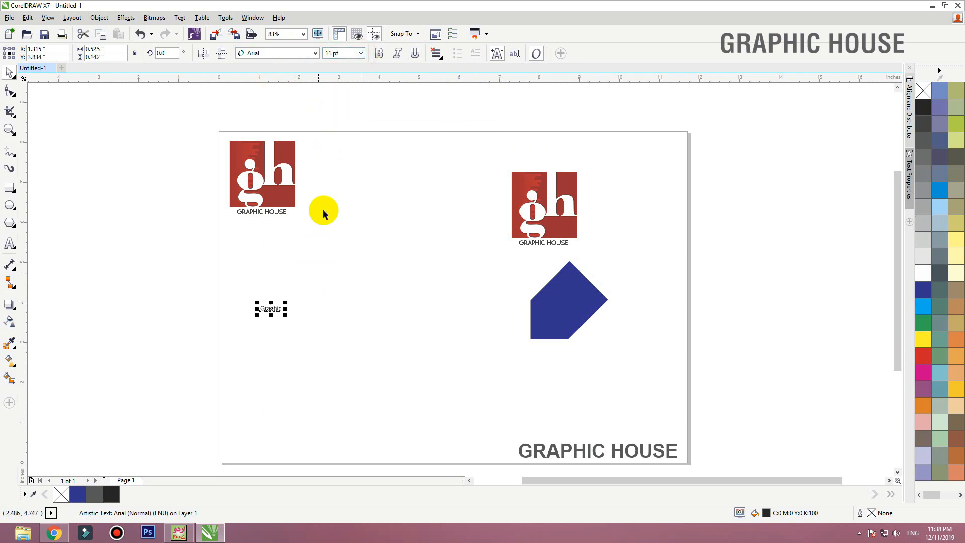
left_click(361, 52)
left_click(334, 172)
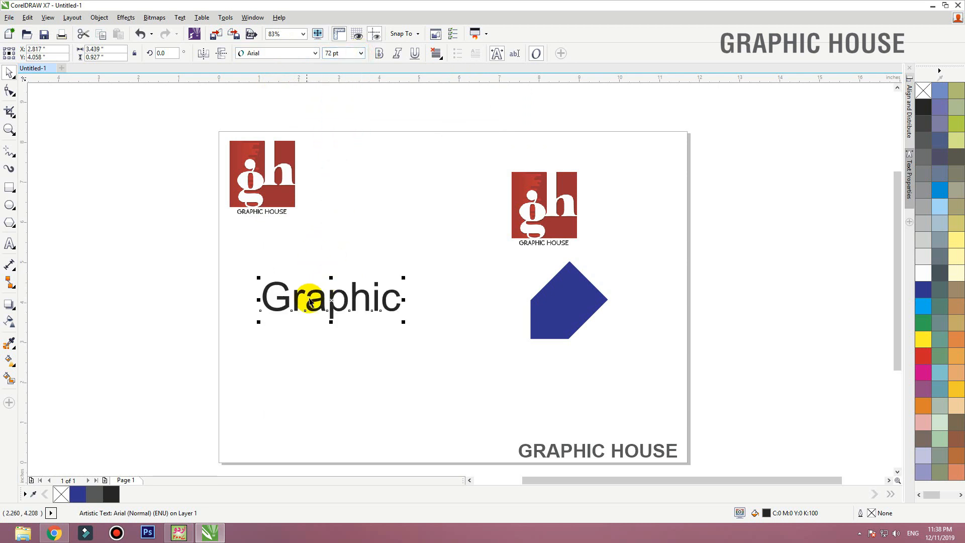
Make the 'Graphic' text bold, italic and underlined.
left_click(379, 55)
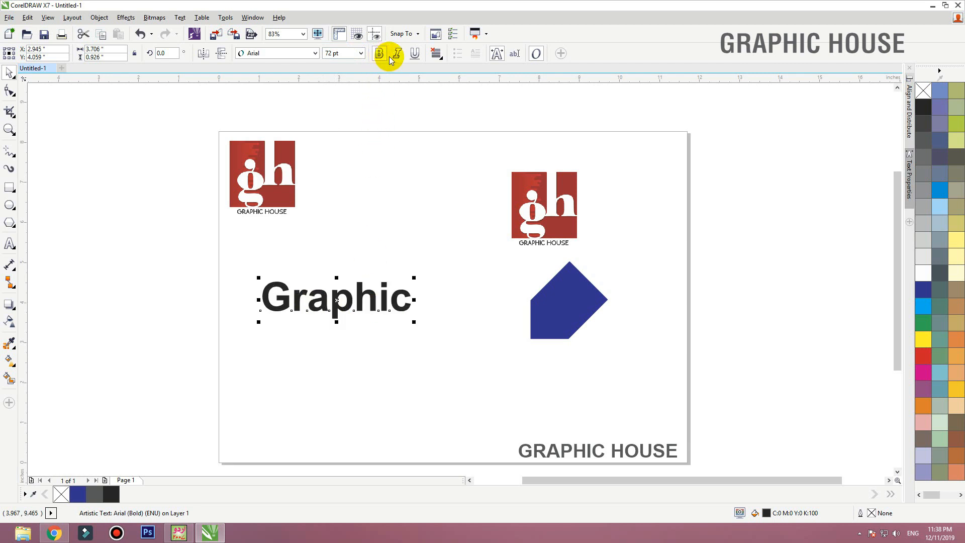
left_click(396, 55)
left_click(416, 55)
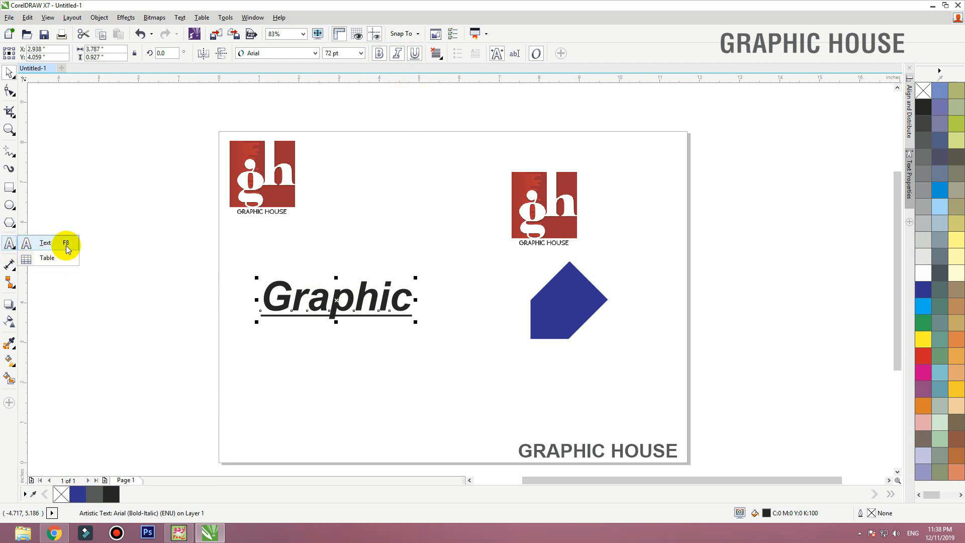
Add a sample text 'advnbn' above the 'Graphic' text and delete it.
left_click(10, 248)
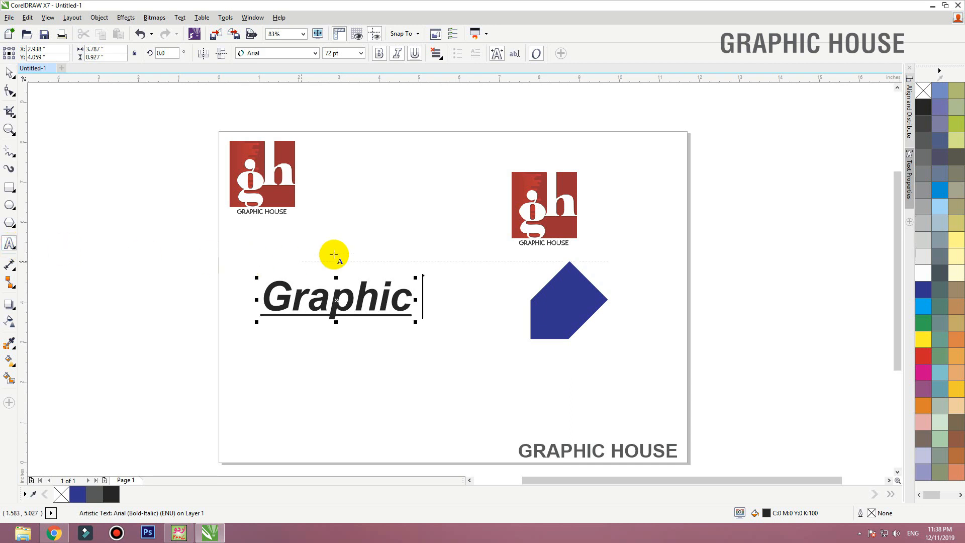
left_click(336, 238)
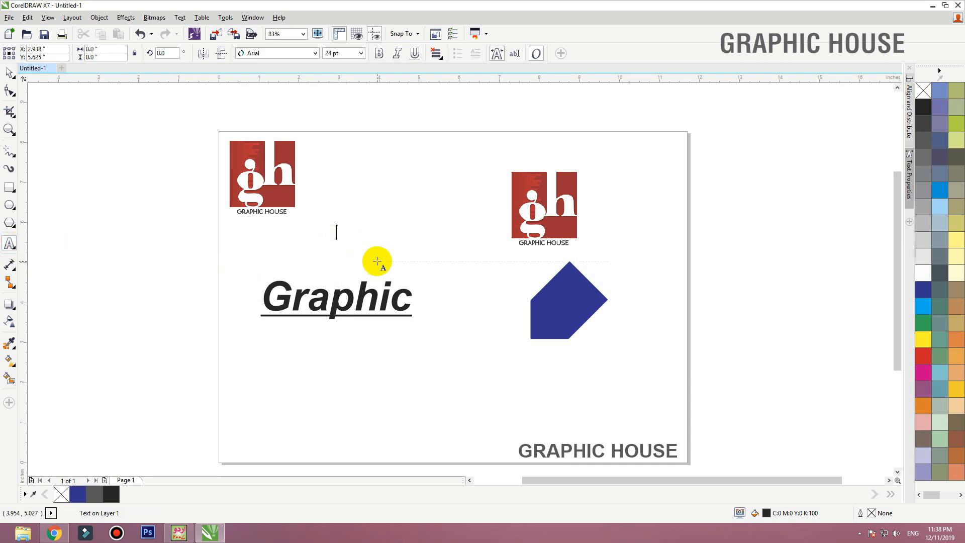
key("Escape")
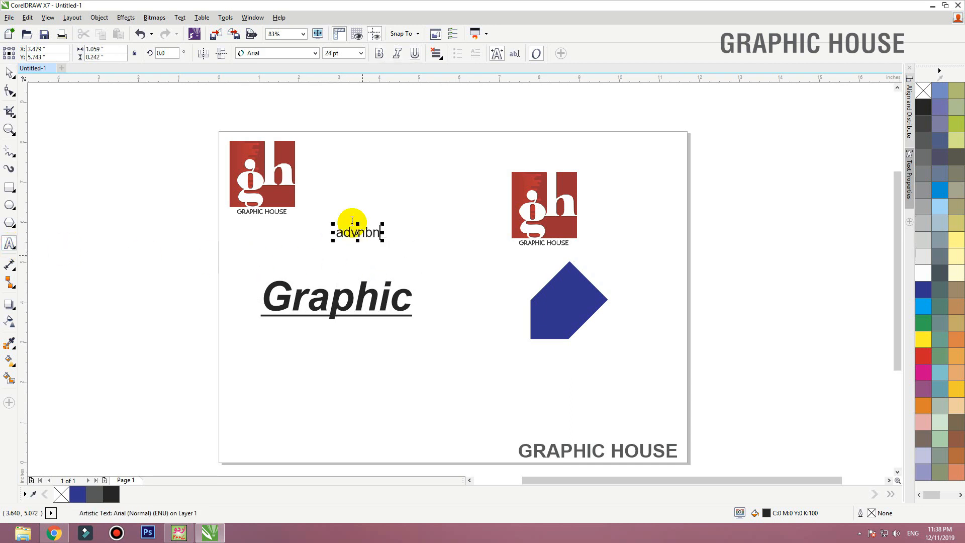
left_click(10, 74)
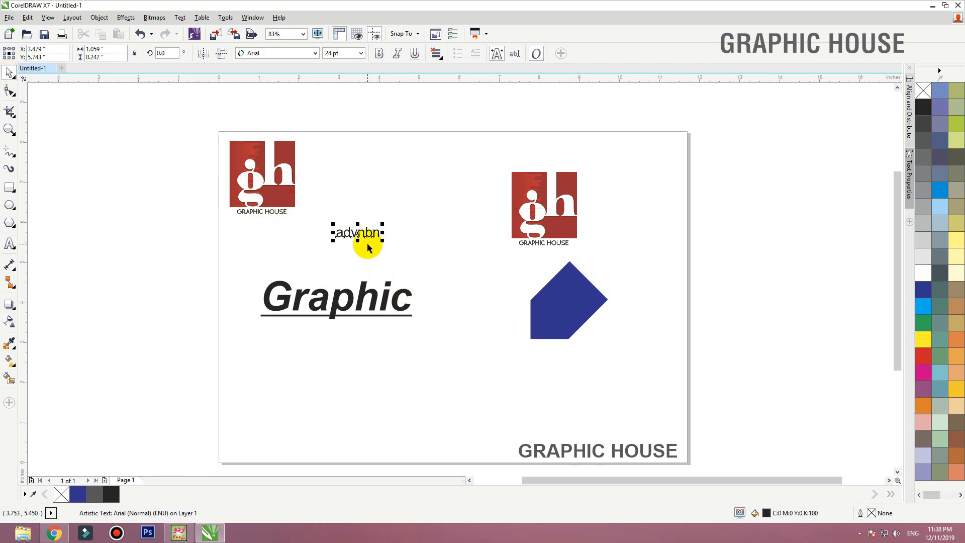
key("Delete")
Select the 'Graphic' text, the second logo and the blue shape in turn to compare their available property settings.
left_click(347, 289)
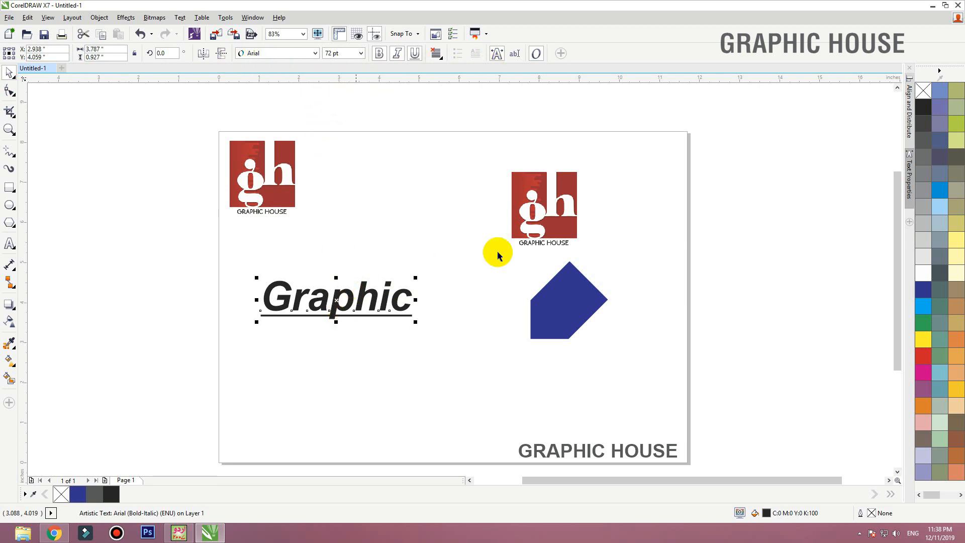
left_click(537, 227)
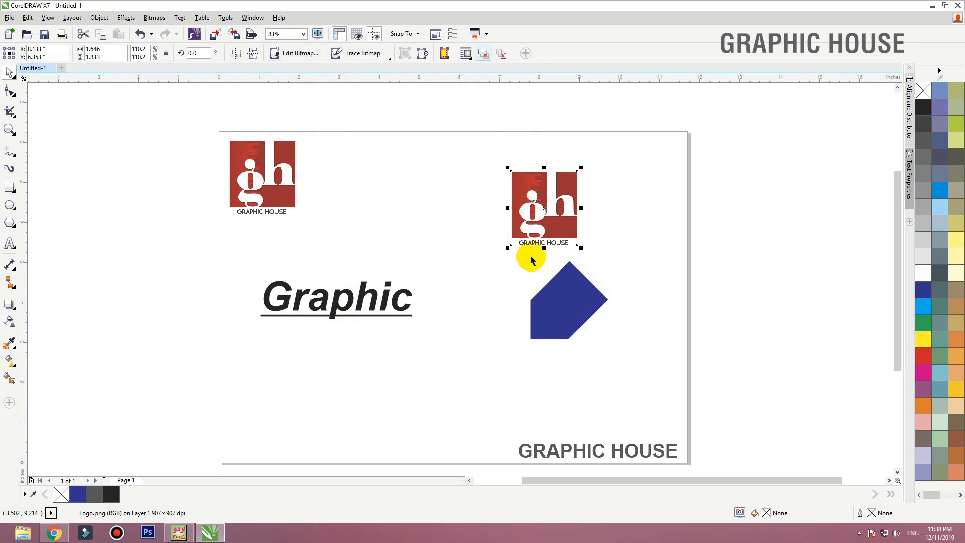
left_click(564, 303)
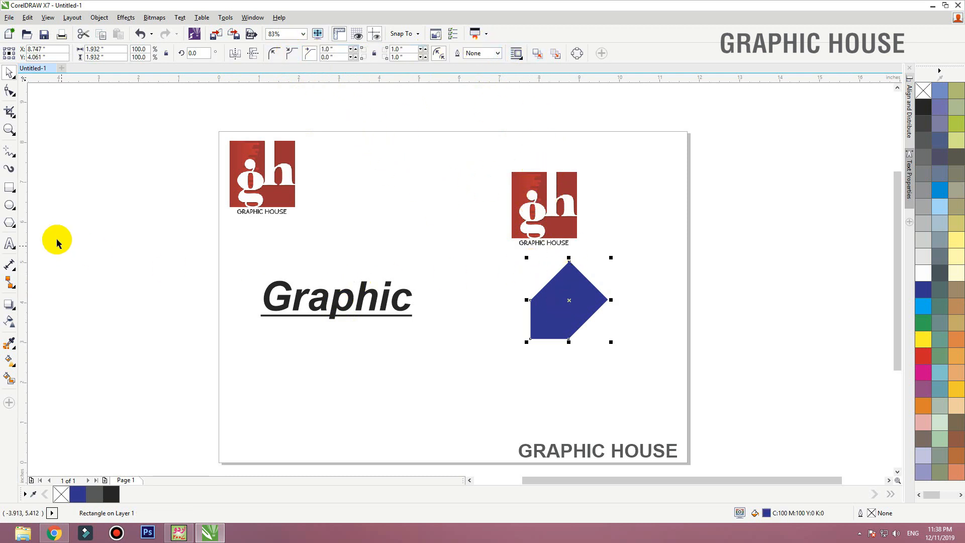
Draw a circle about 1.98 inches in diameter between the first logo and the second logo.
left_click(9, 205)
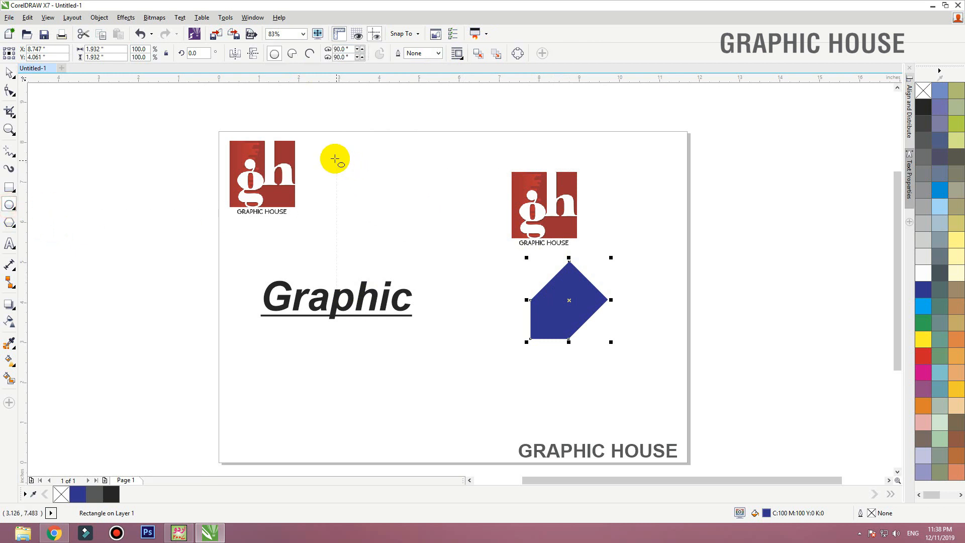
left_click_drag(347, 178, 419, 248)
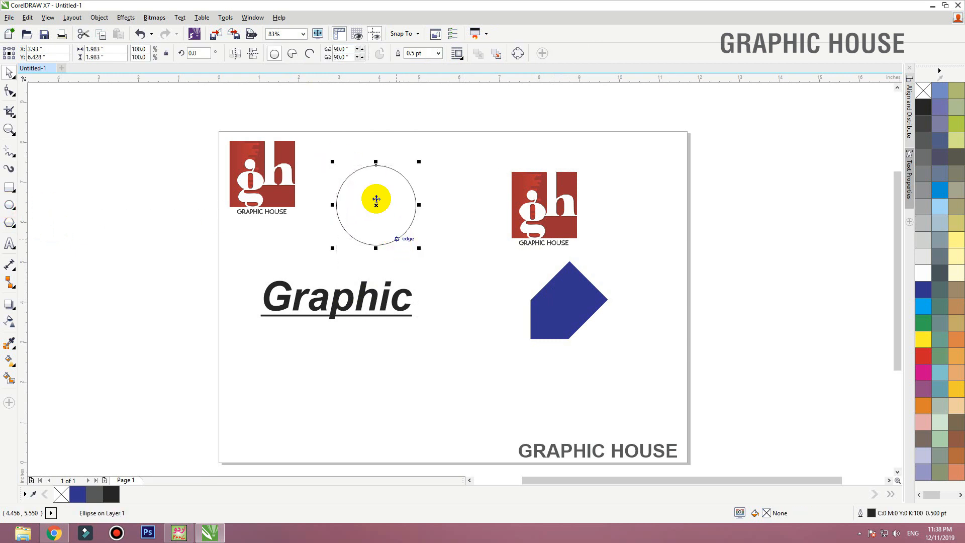
Turn the circle into an arc, reverse the arc's direction and deselect it.
left_click(310, 56)
left_click(275, 54)
left_click(379, 55)
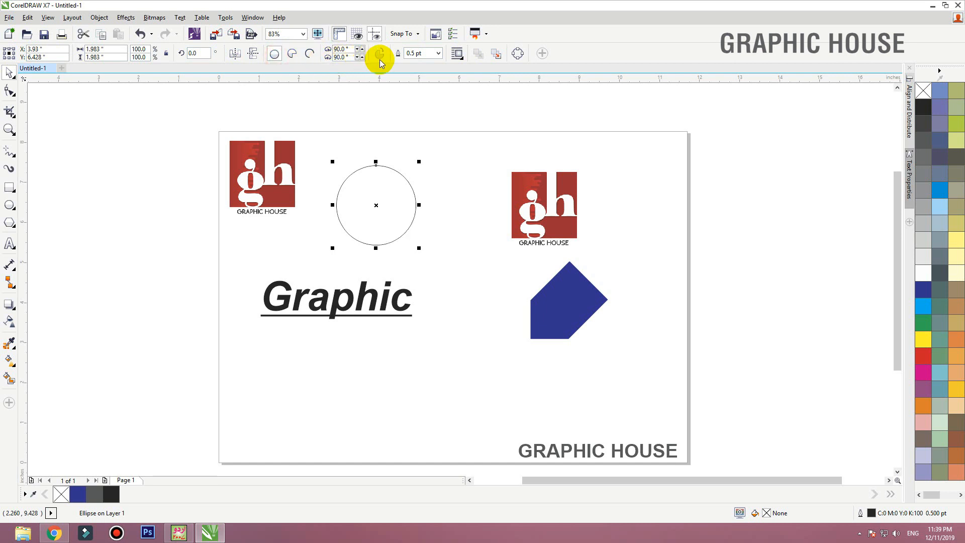
left_click(309, 54)
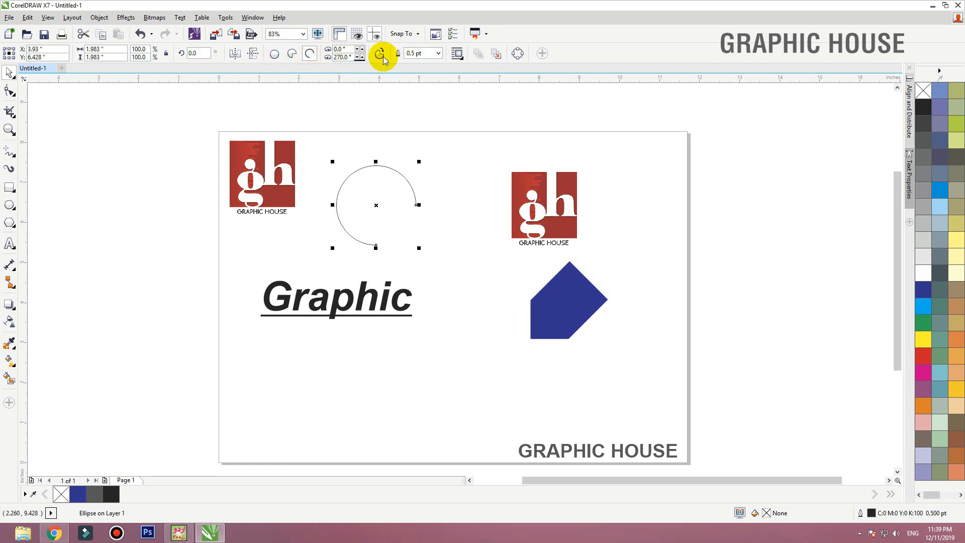
left_click(381, 54)
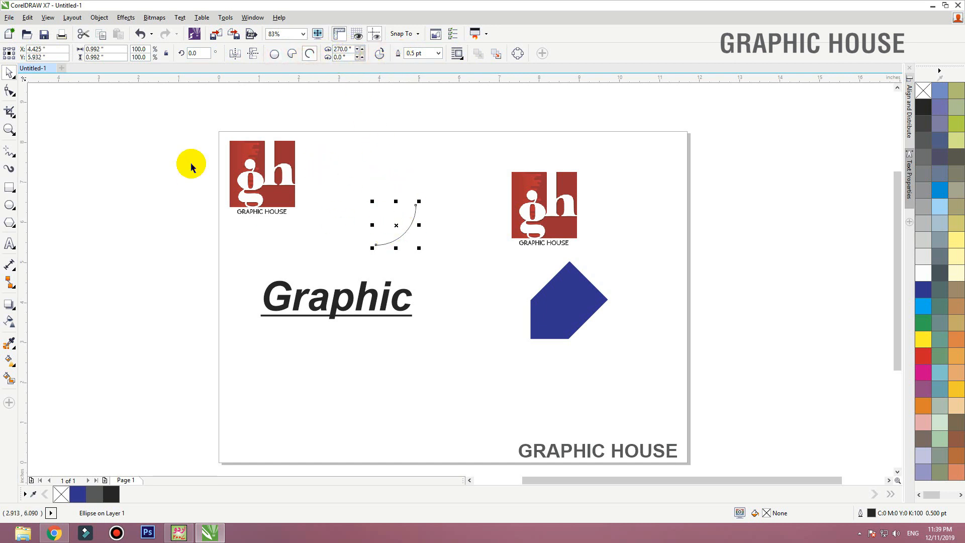
left_click(97, 216)
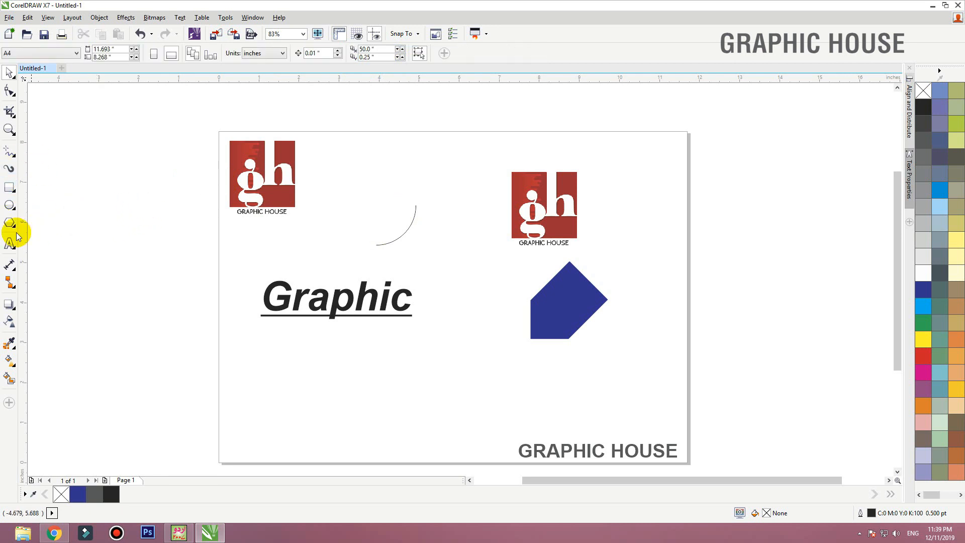
Draw a polygon about 1.58 by 1.51 inches above the arc, beside the first logo.
left_click(7, 224)
left_click_drag(337, 147, 397, 208)
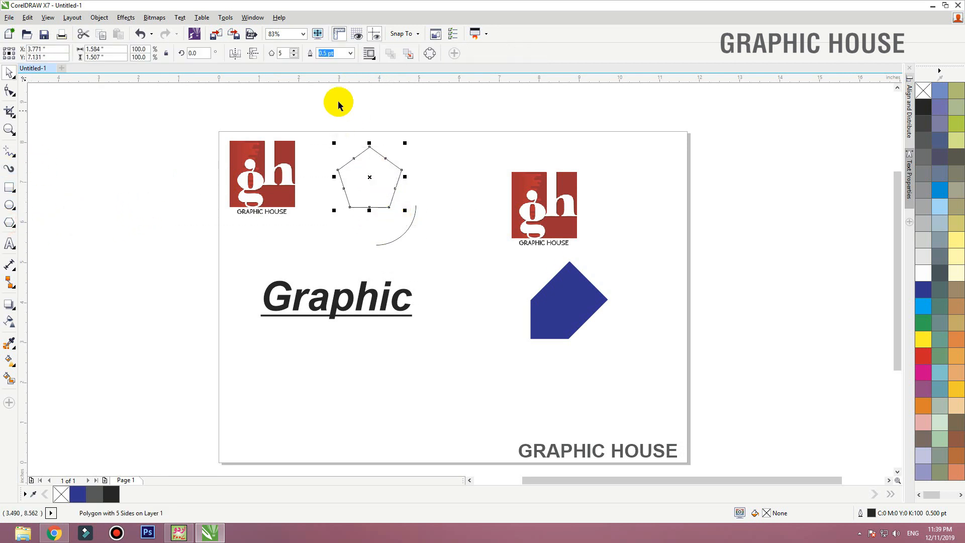
Set the polygon to 9 sides and move it below the end of the 'Graphic' text.
left_click(295, 50)
left_click(294, 51)
left_click(295, 50)
left_click(295, 50)
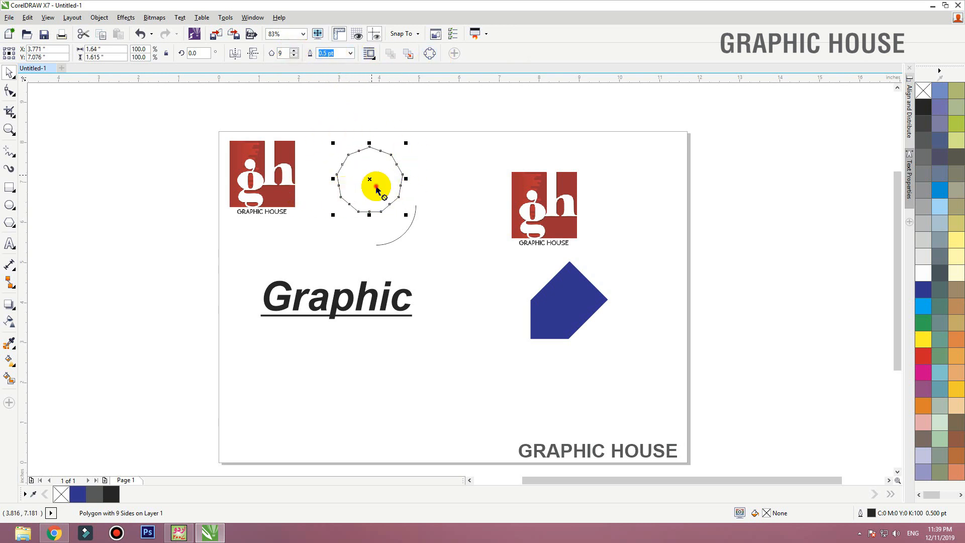
left_click_drag(371, 182, 445, 366)
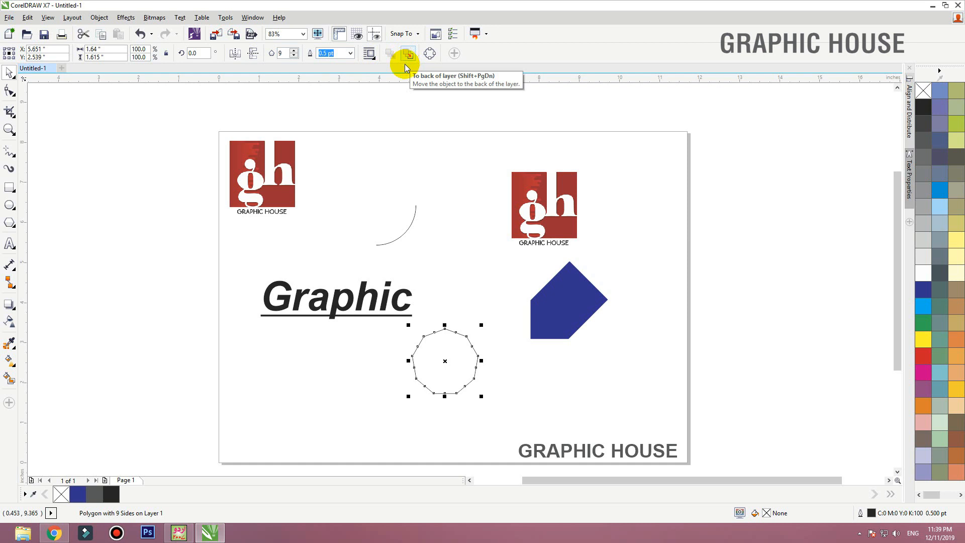
Select the 'Graphic' text, the second logo and the blue shape in turn to compare their property options.
left_click(407, 120)
left_click(370, 291)
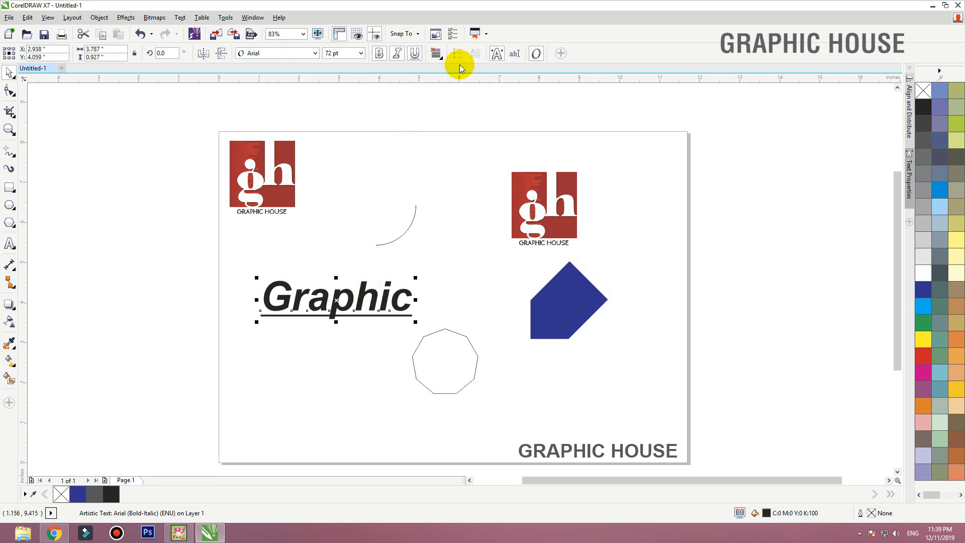
left_click(552, 223)
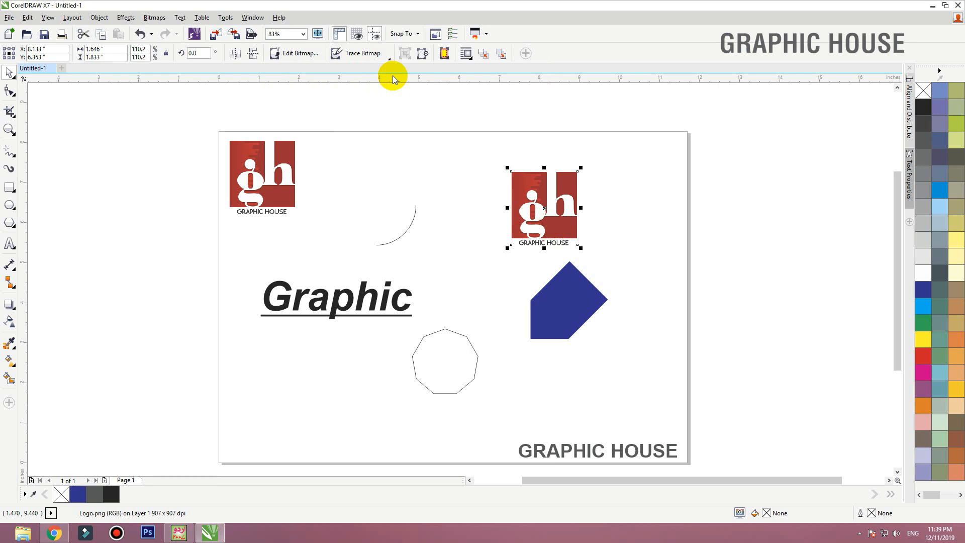
left_click(542, 302)
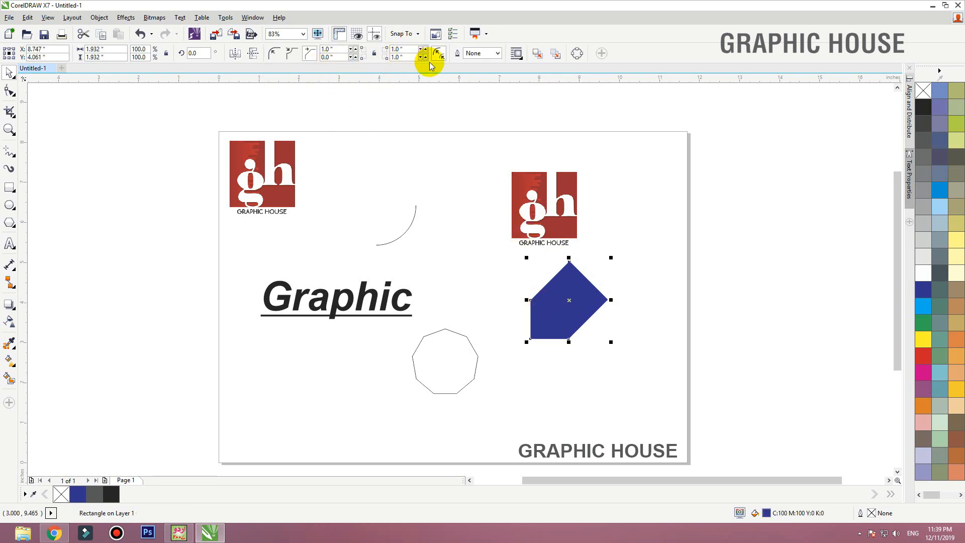
Reduce the polygon below the 'Graphic' text to 6 sides.
left_click(438, 342)
left_click(294, 56)
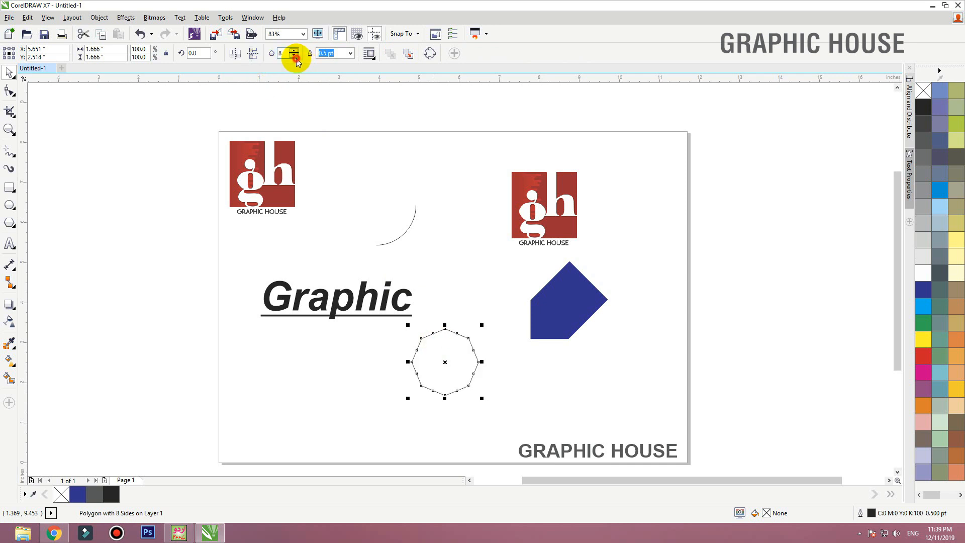
left_click(294, 56)
left_click(294, 56)
Select the arc, restore it to a full ellipse and convert it to a pie shape.
left_click_drag(475, 162, 373, 264)
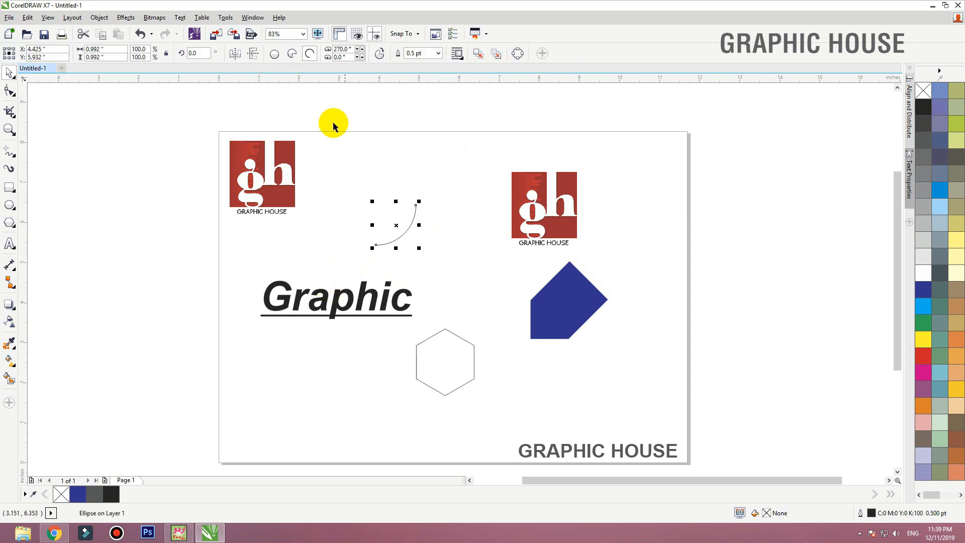
left_click(275, 54)
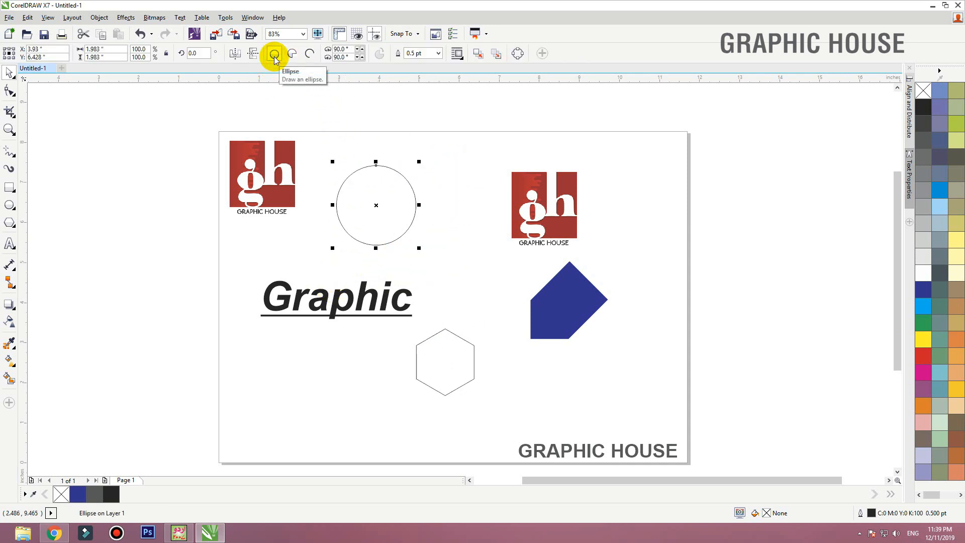
left_click(291, 56)
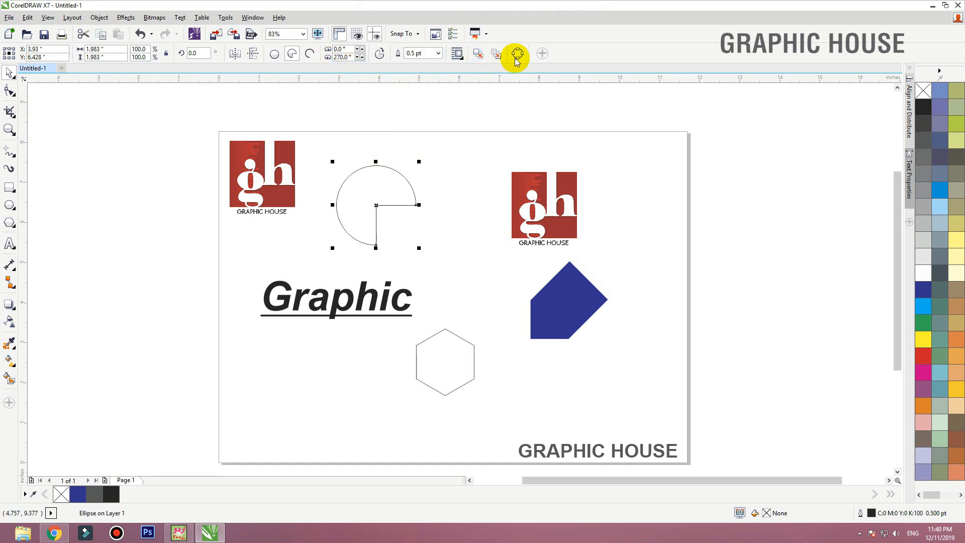
Choose the Pick tool and select the logos, pie, blue shape, hexagon and 'Graphic' text one after another.
left_click(17, 80)
left_click(15, 79)
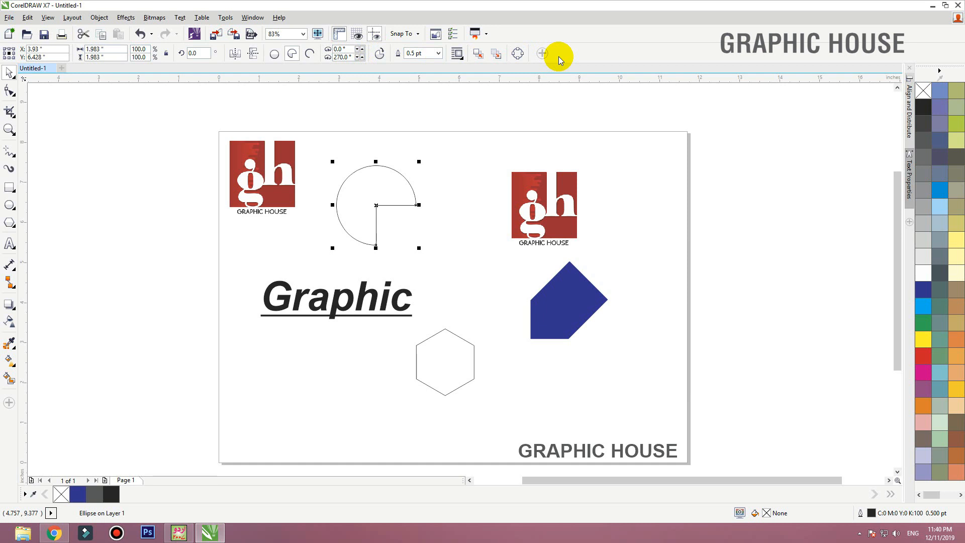
left_click(14, 81)
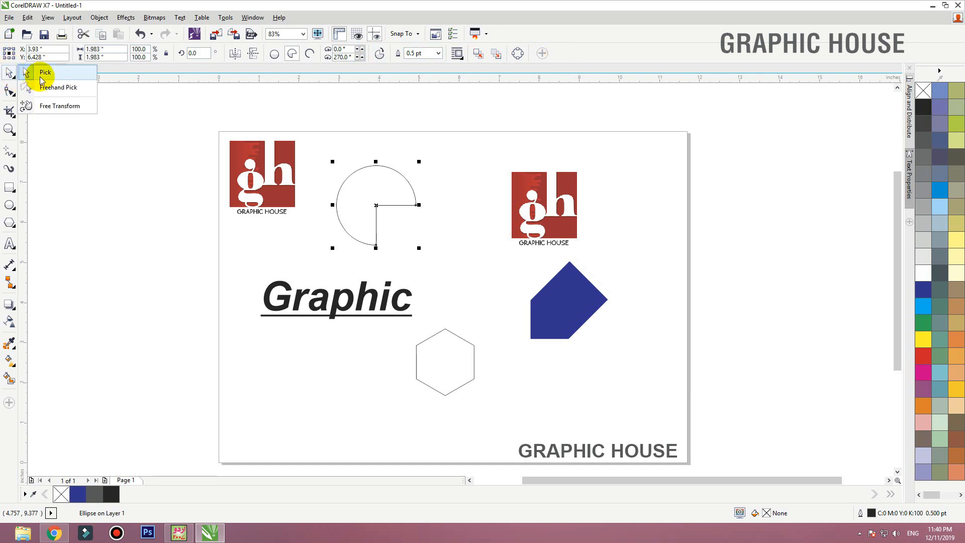
left_click(42, 75)
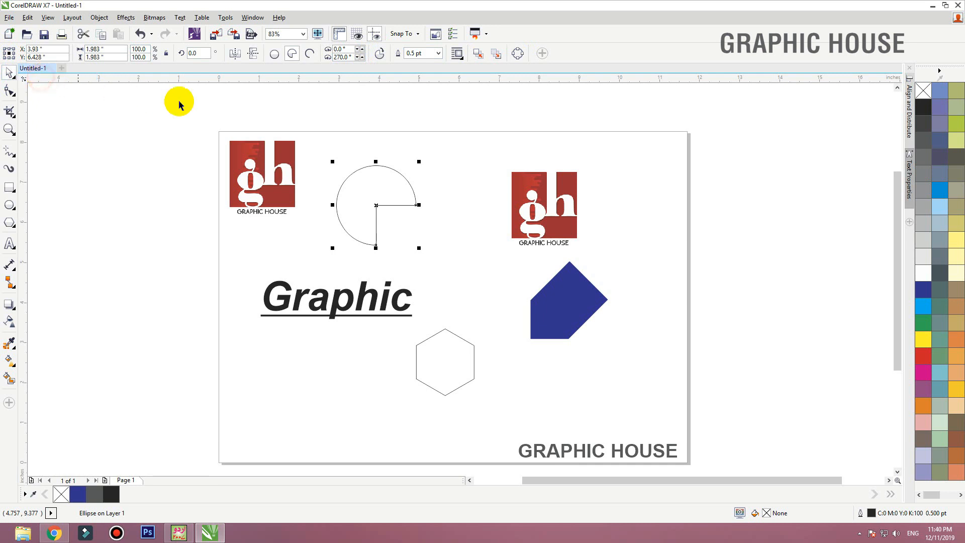
left_click(237, 118)
left_click(270, 160)
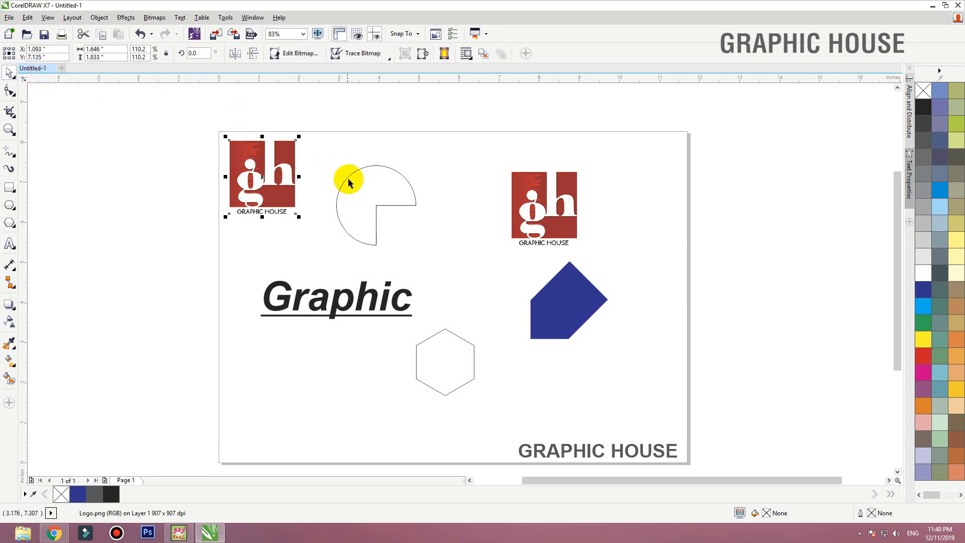
left_click(349, 177)
left_click(566, 218)
left_click(571, 314)
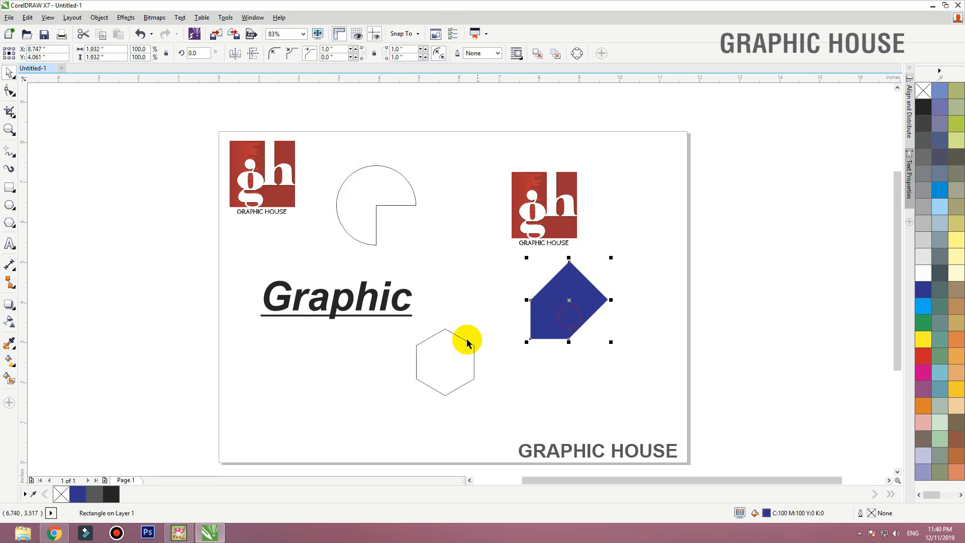
left_click(466, 340)
left_click(367, 255)
left_click(362, 307)
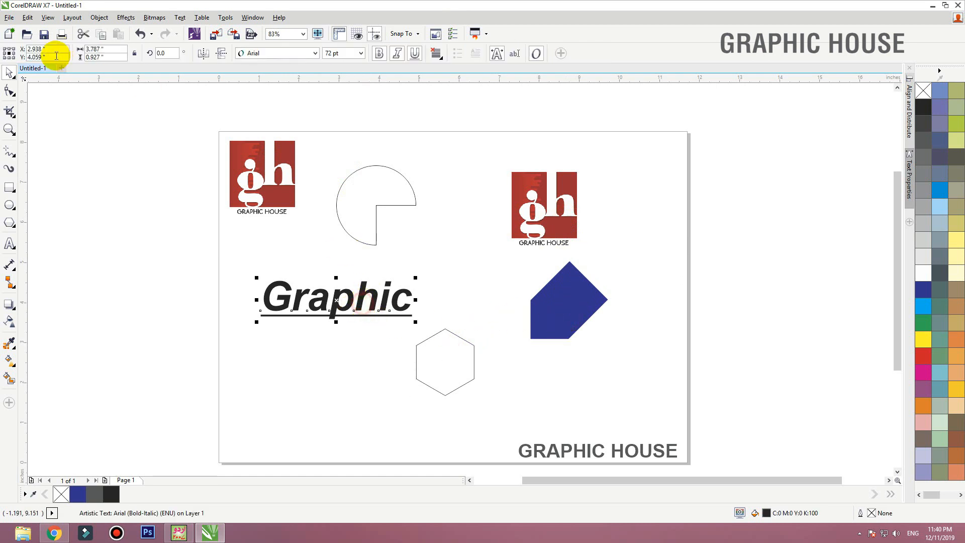
Switch to the Freehand Pick tool and try selecting the first logo and the pie by outlining and picking them.
left_click(15, 77)
left_click(30, 92)
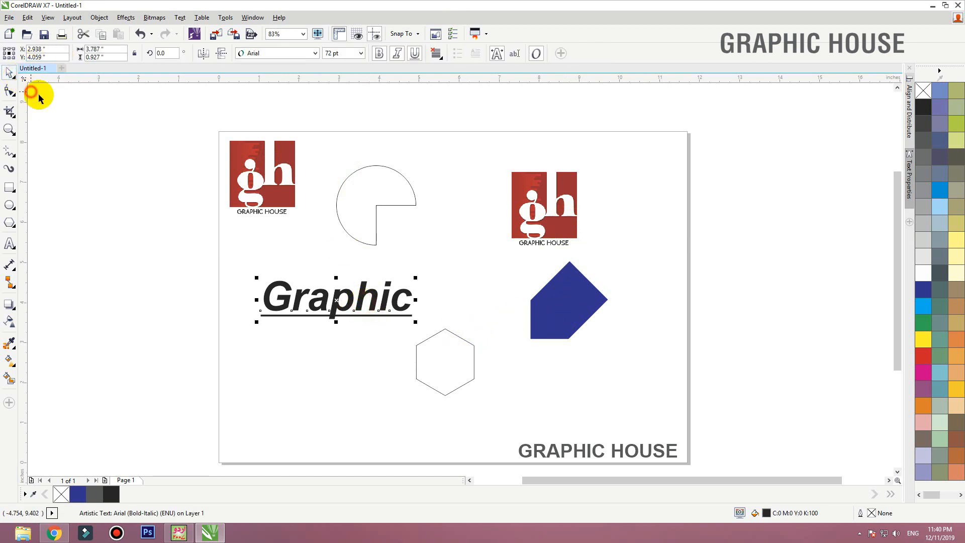
left_click_drag(171, 109, 228, 231)
mouse_move(313, 203)
left_mouse_down()
mouse_move(317, 117)
mouse_move(176, 114)
left_mouse_up()
mouse_move(104, 132)
left_mouse_down()
mouse_move(161, 212)
mouse_move(230, 265)
left_mouse_up()
left_click(252, 189)
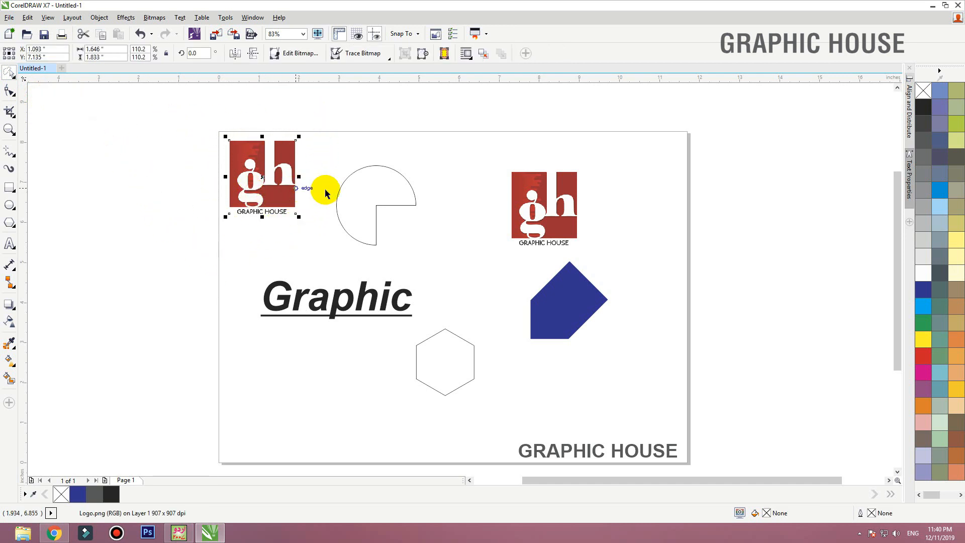
left_click(339, 177)
left_click(374, 195)
mouse_move(314, 123)
left_mouse_down()
mouse_move(384, 220)
mouse_move(437, 261)
mouse_move(377, 243)
left_mouse_up()
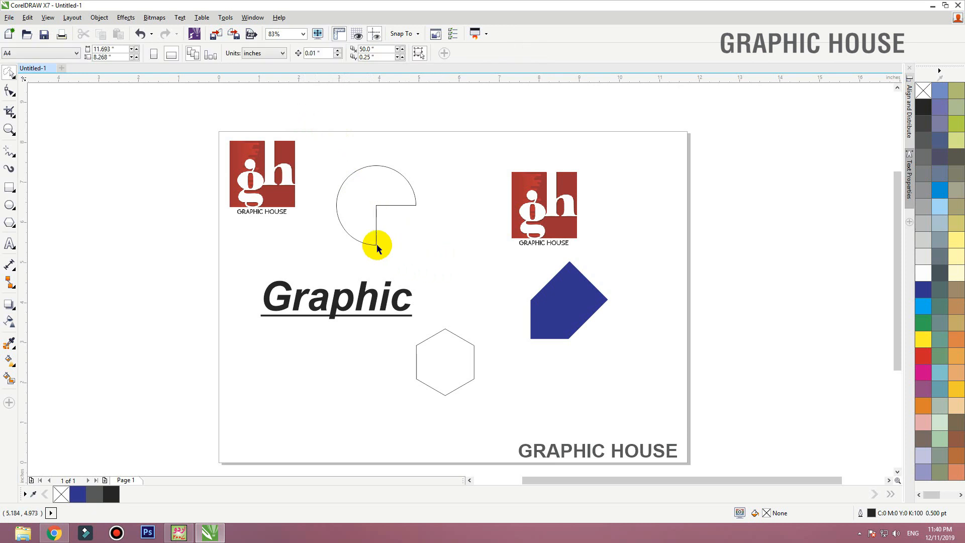
Return to the Pick tool and select the first logo with a rectangular marquee.
left_click(15, 79)
left_click(42, 72)
mouse_move(154, 118)
left_mouse_down()
mouse_move(258, 213)
mouse_move(308, 236)
left_mouse_up()
Switch to the Free Transform tool and select the pie shape to view its transform options.
left_click(14, 79)
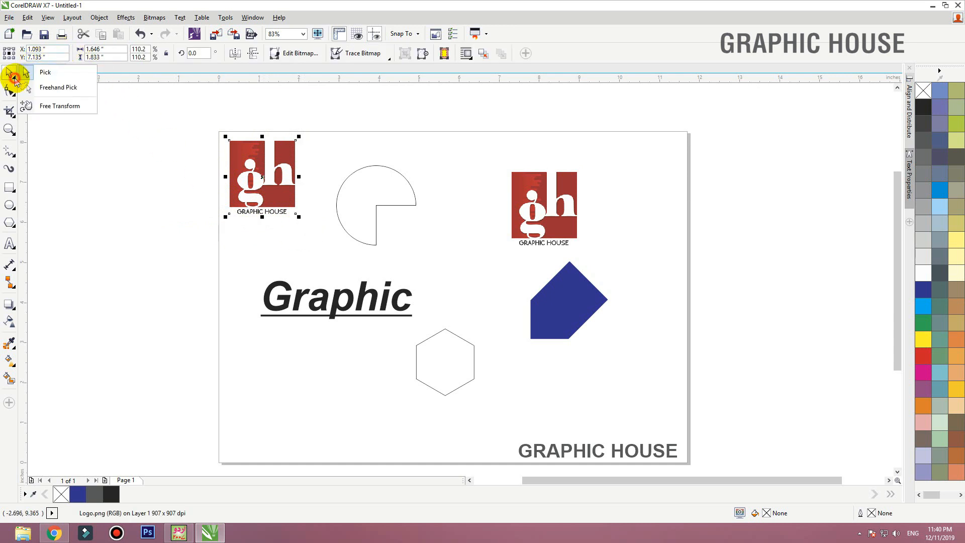
left_click(47, 107)
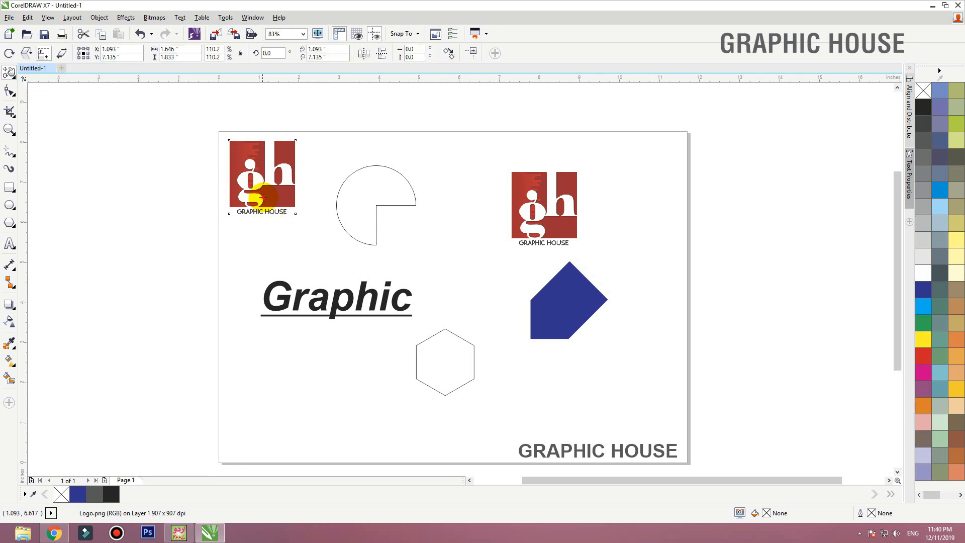
left_click(376, 167)
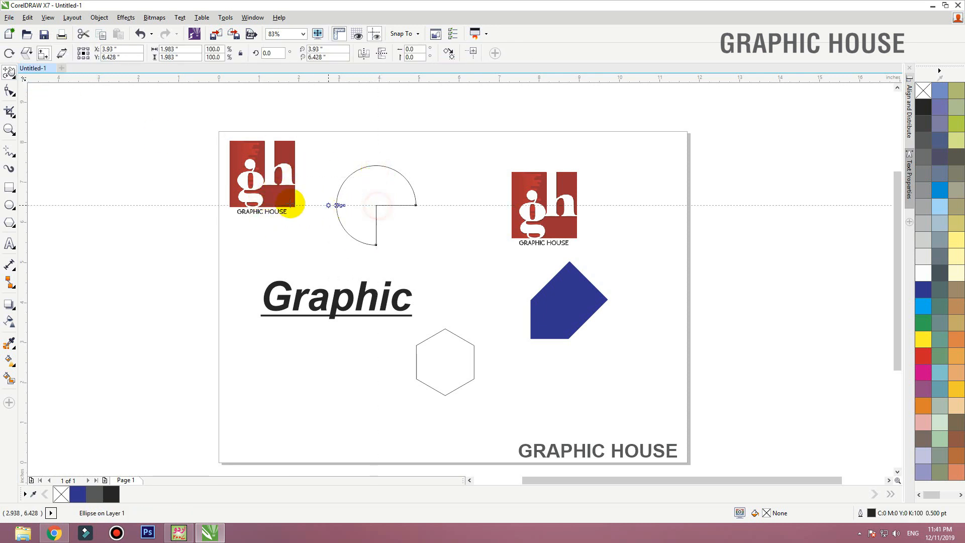
Return to the Pick tool and select the first logo, the 'Graphic' text and the pie individually.
left_click(15, 77)
left_click(46, 72)
left_click(279, 171)
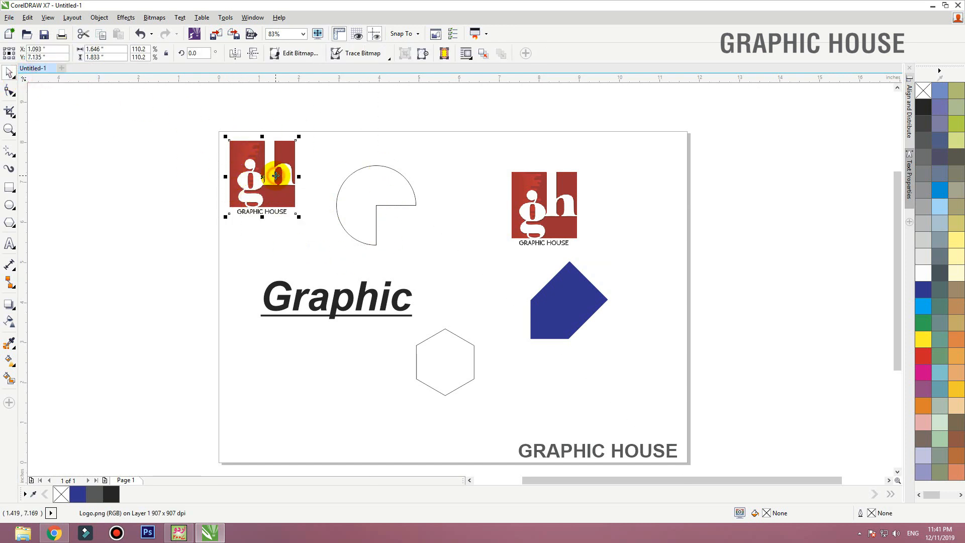
left_click(405, 204)
left_click(345, 287)
left_click(345, 230)
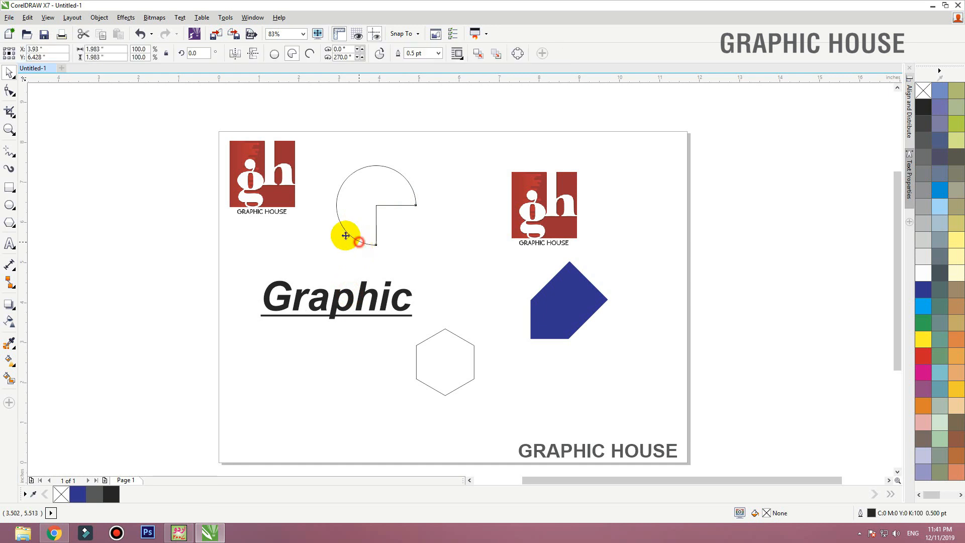
Review the Pick tool variants, activate the Shape tool on the pie and show the related shape-editing tools.
left_click(12, 78)
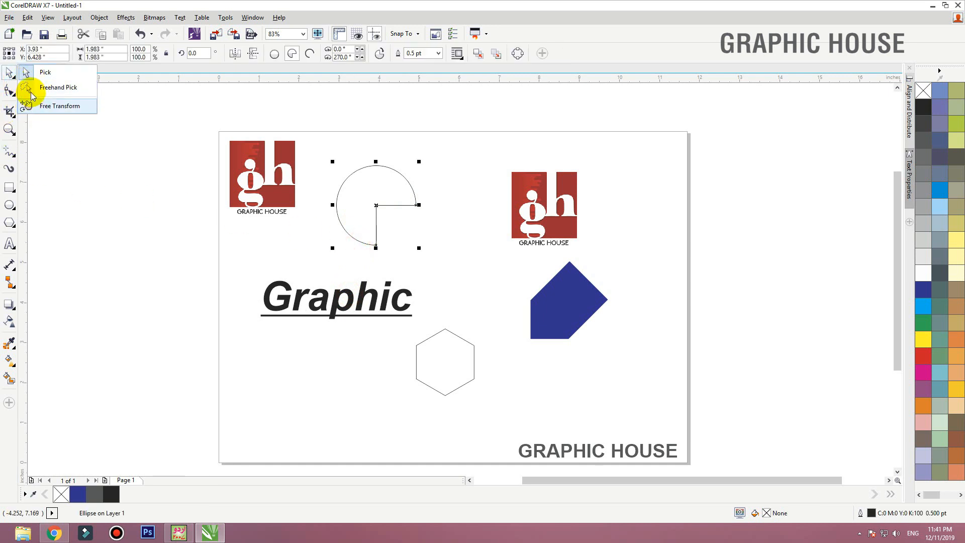
left_click(15, 78)
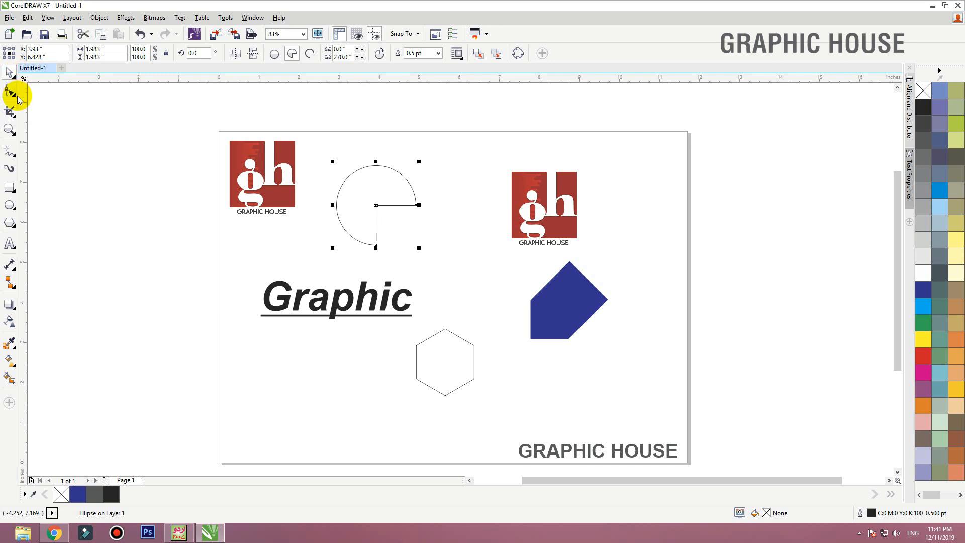
left_click(17, 99)
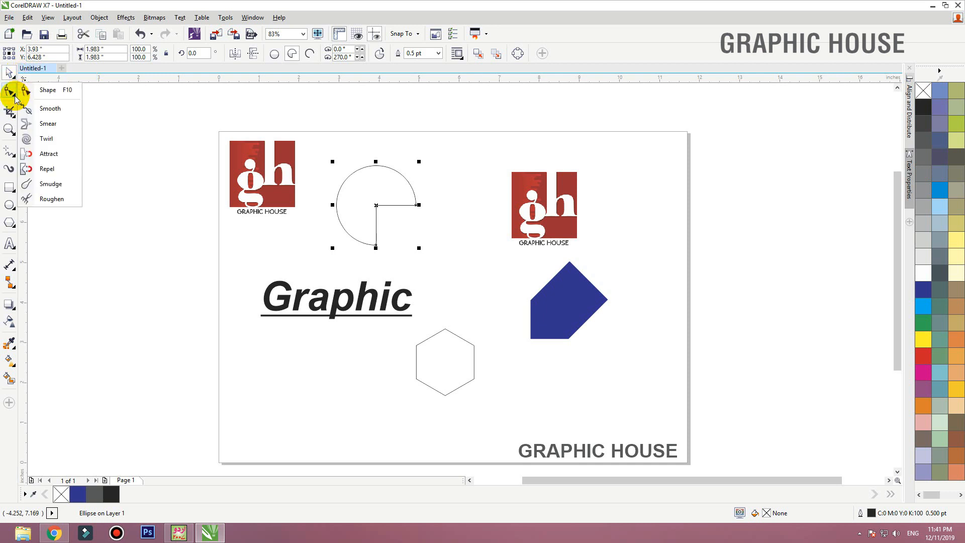
left_click(14, 100)
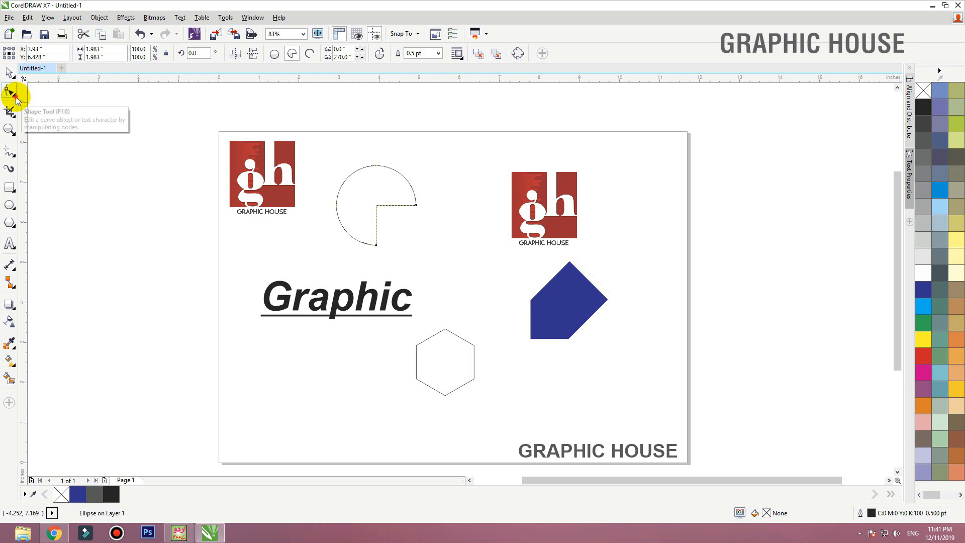
left_click(16, 100)
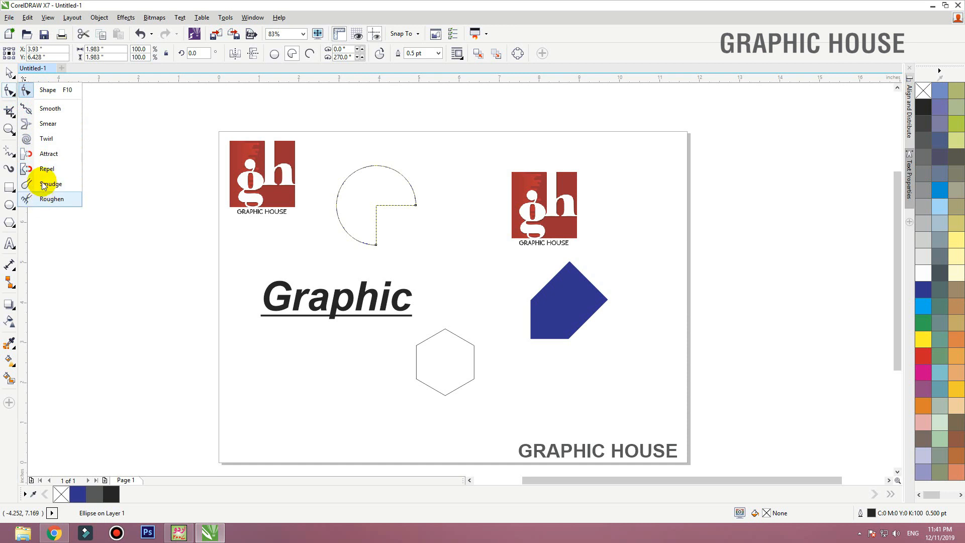
Turn the hexagon into a six-pointed star with the Shape tool, moving its top node about 0.5 in inward.
left_click(55, 91)
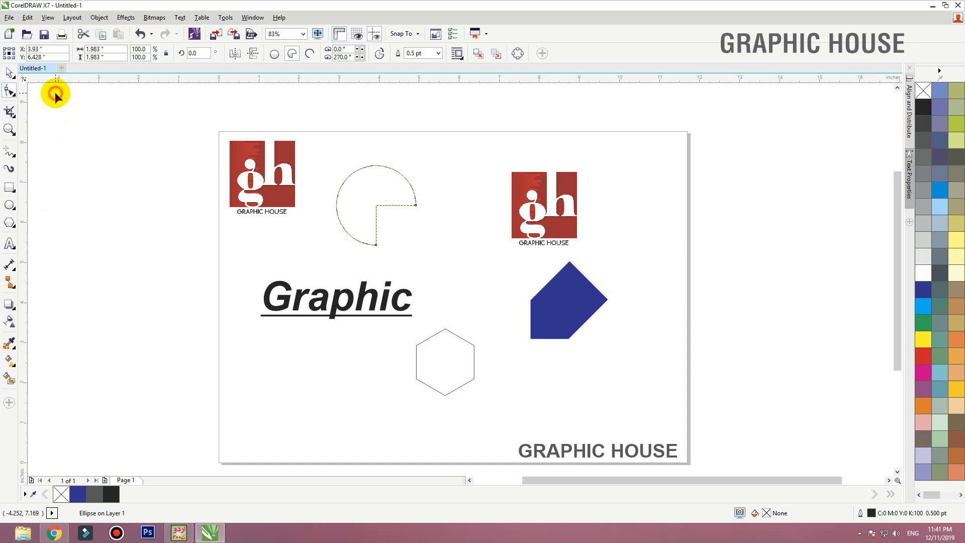
left_click(438, 359)
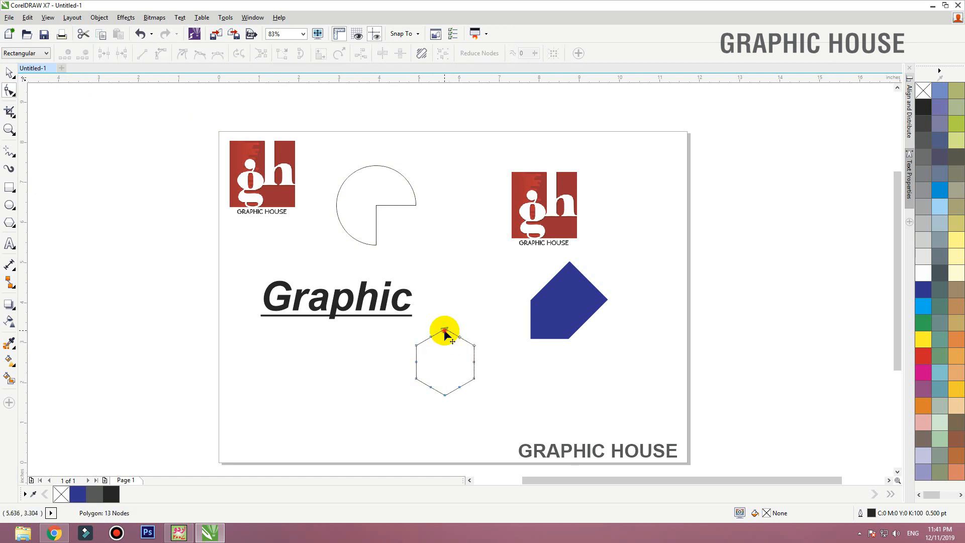
left_click_drag(444, 332, 445, 348)
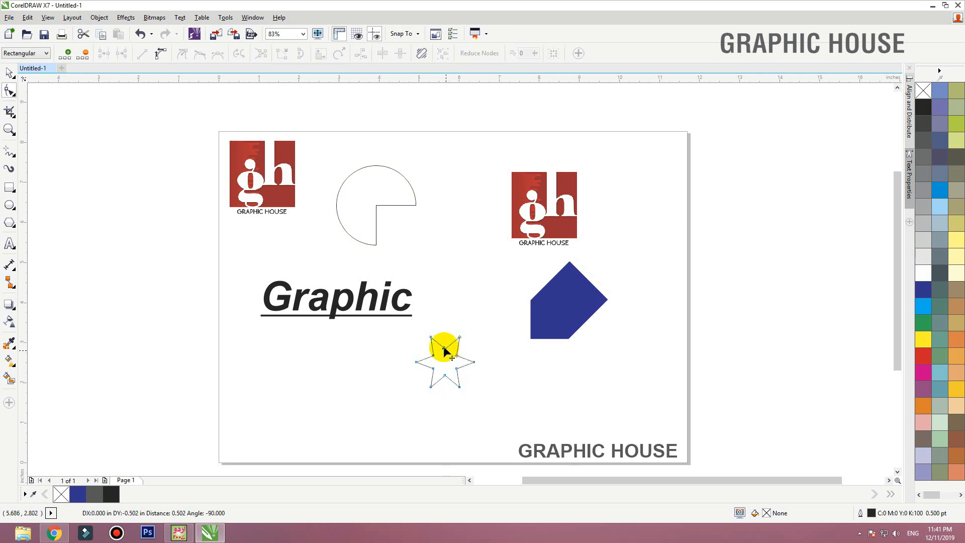
Reshape the pie into an open arc by moving its end nodes to about 0° and 267°.
left_click(416, 205)
mouse_move(416, 205)
left_mouse_down()
mouse_move(385, 167)
mouse_move(401, 231)
mouse_move(399, 192)
mouse_move(412, 188)
left_mouse_up()
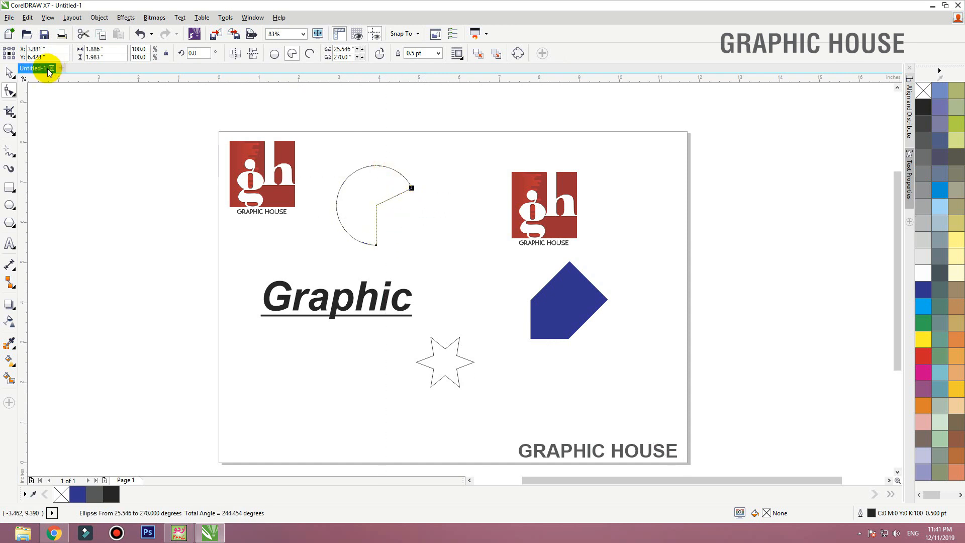
left_click(15, 95)
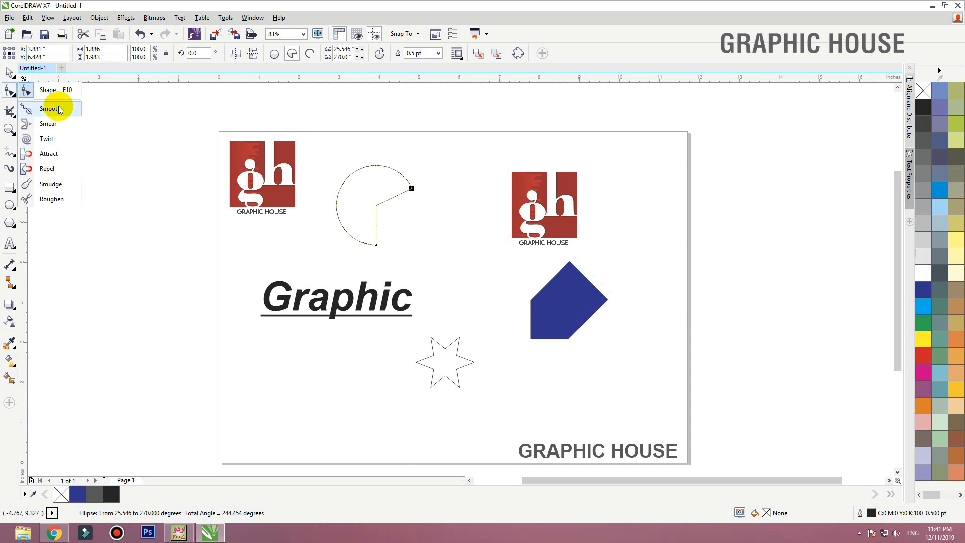
left_click(376, 246)
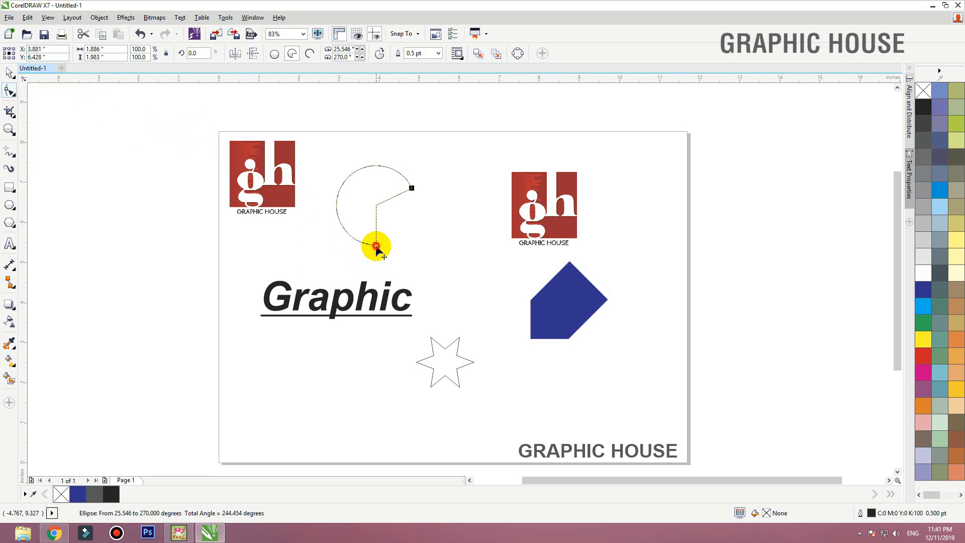
mouse_move(376, 246)
left_mouse_down()
mouse_move(354, 228)
mouse_move(373, 248)
left_mouse_up()
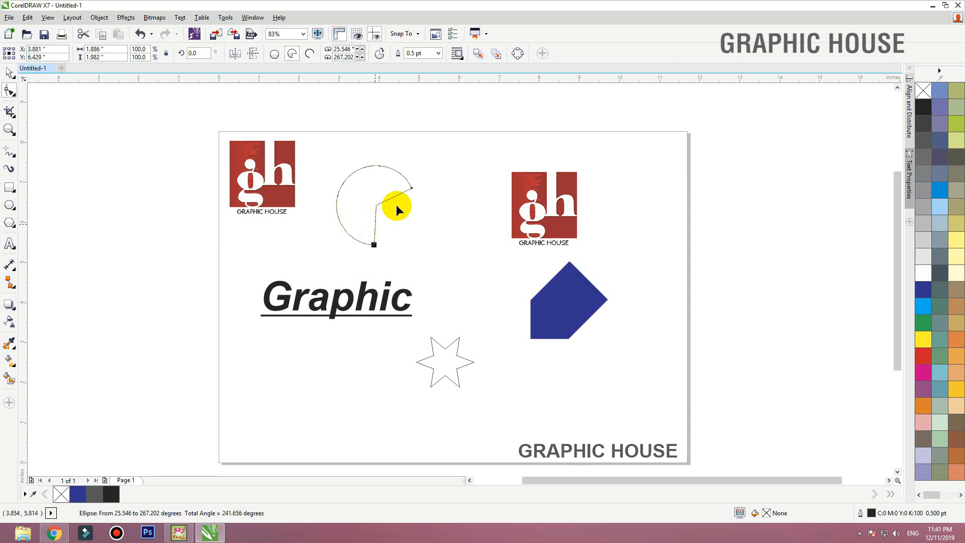
left_click_drag(412, 188, 422, 202)
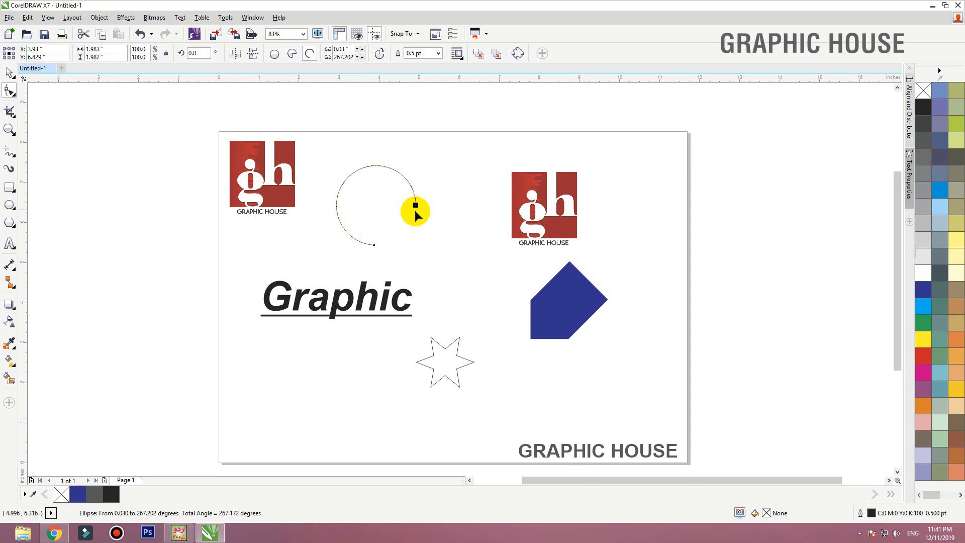
Brush over the arc with the Smooth tool at a 1.5 in nib size and rate 20, and return to the Shape tool.
left_click(10, 92)
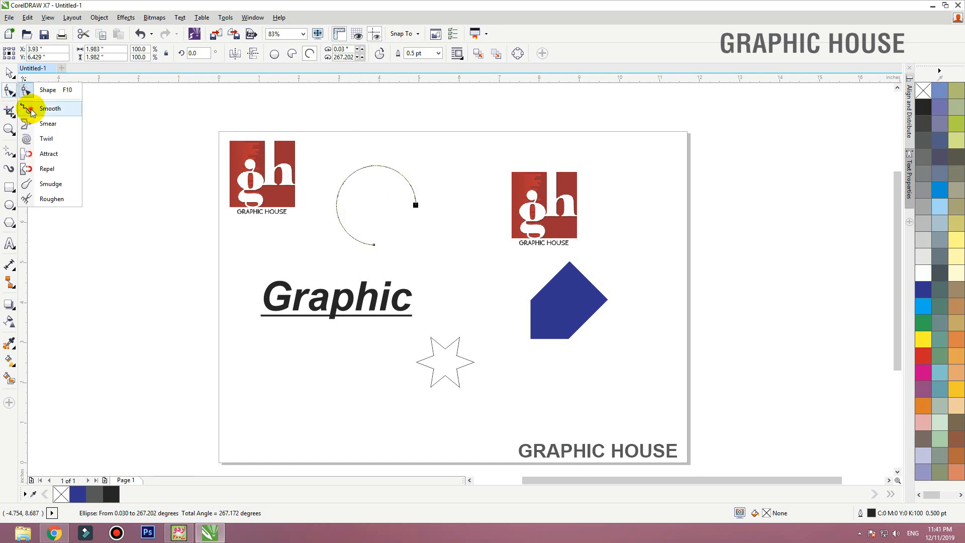
left_click(31, 109)
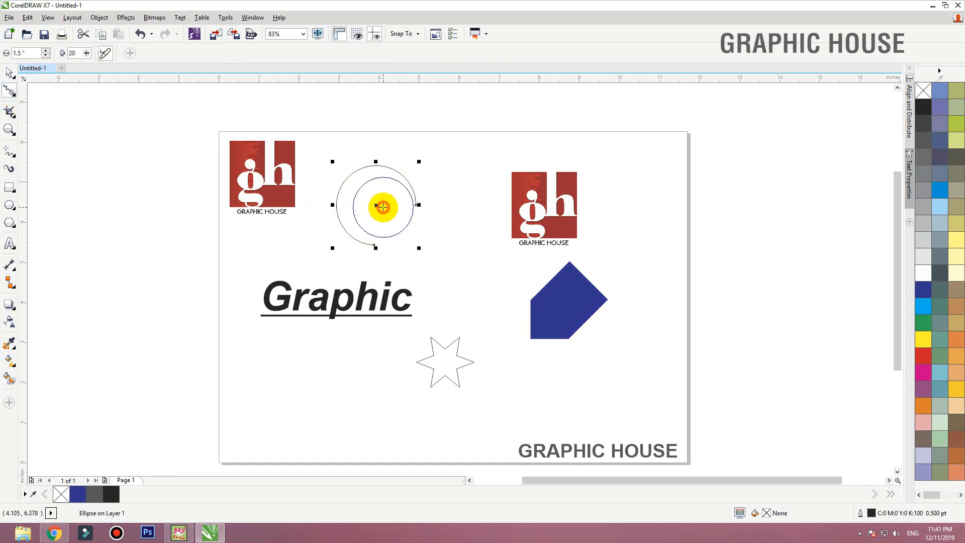
mouse_move(343, 217)
left_mouse_down()
mouse_move(362, 237)
mouse_move(345, 198)
mouse_move(348, 178)
mouse_move(336, 199)
mouse_move(356, 235)
mouse_move(373, 244)
mouse_move(378, 221)
left_mouse_up()
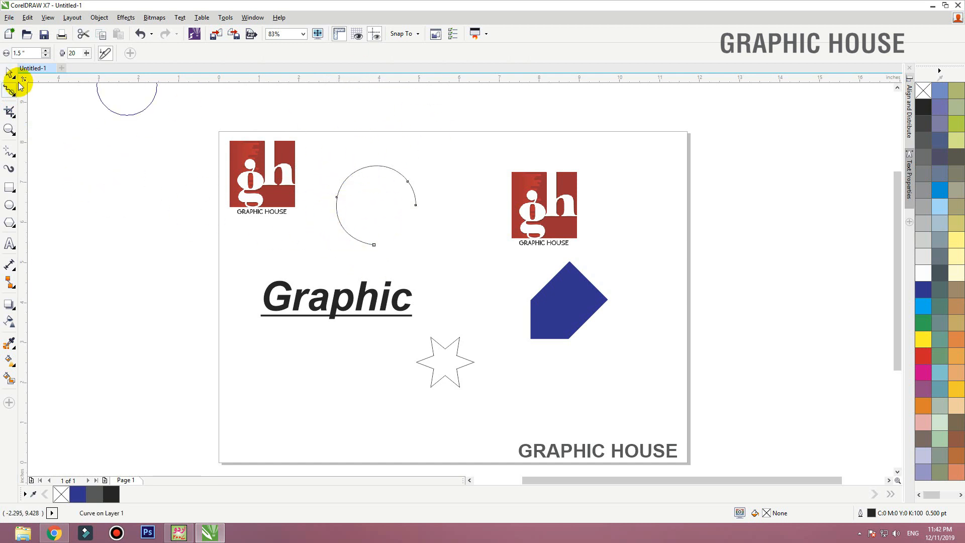
left_click(14, 95)
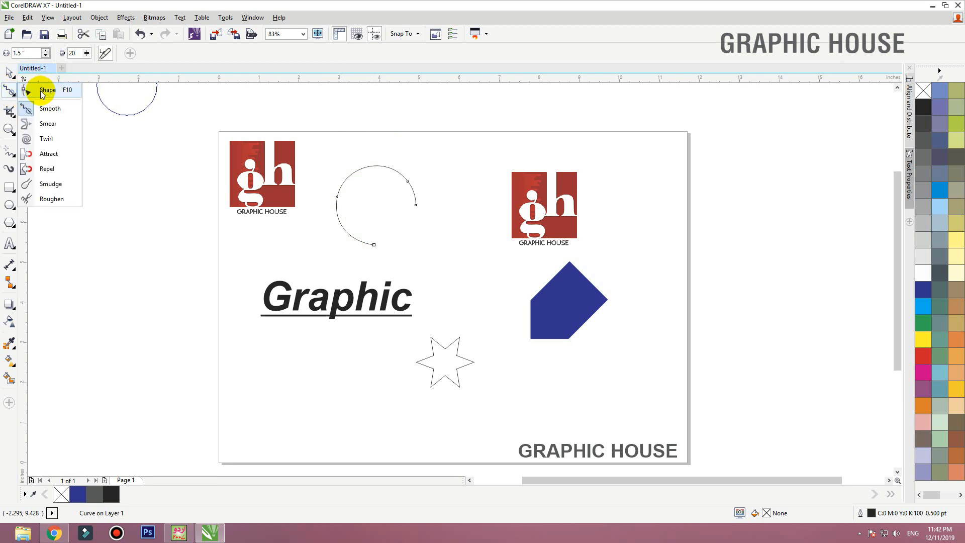
left_click(45, 91)
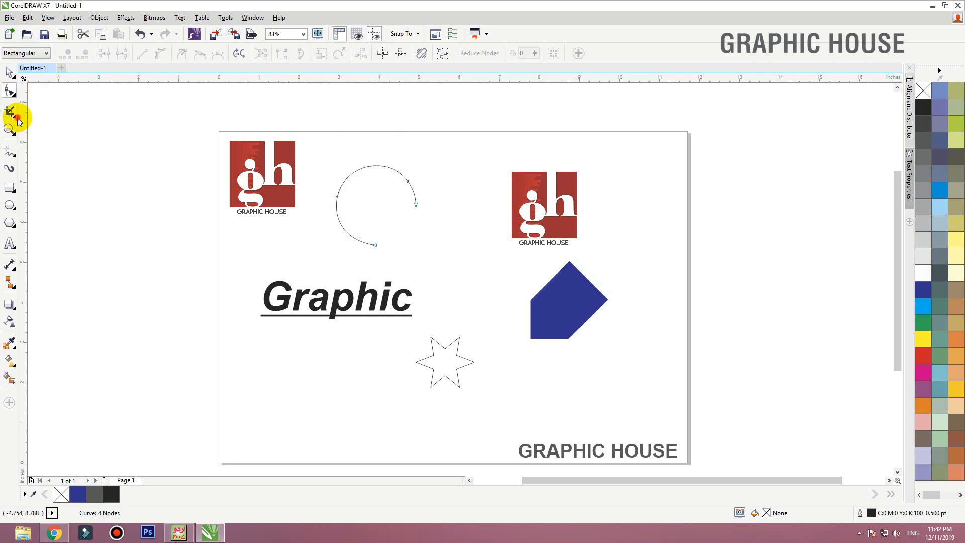
Try to crop the artwork to an area about 2.43 by 2.61 in around the first logo, and undo the crop.
left_click(14, 96)
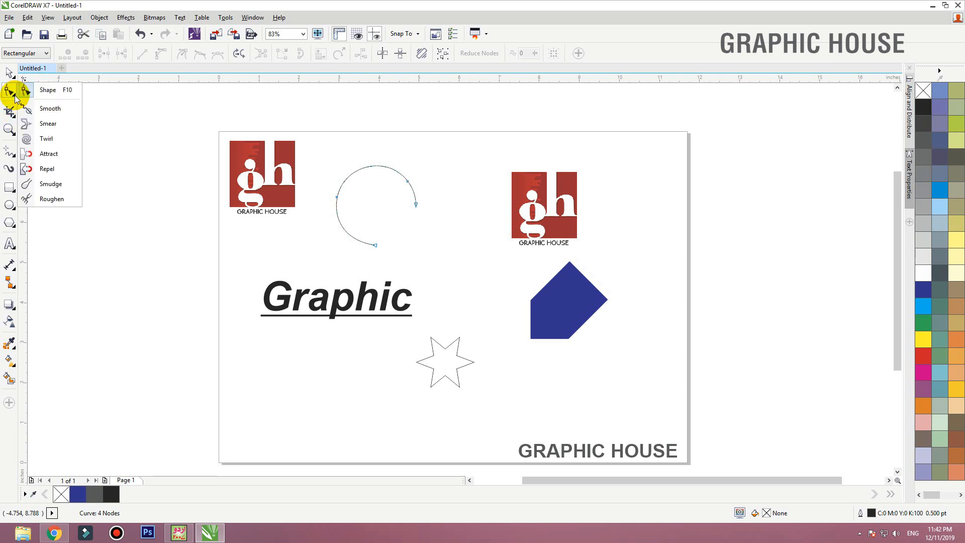
left_click(14, 116)
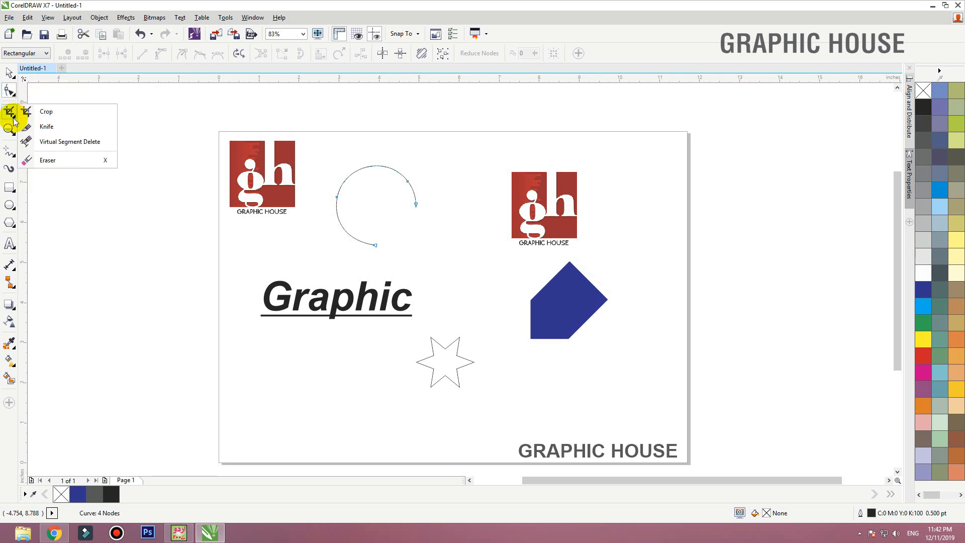
left_click(46, 127)
left_click_drag(211, 136, 309, 245)
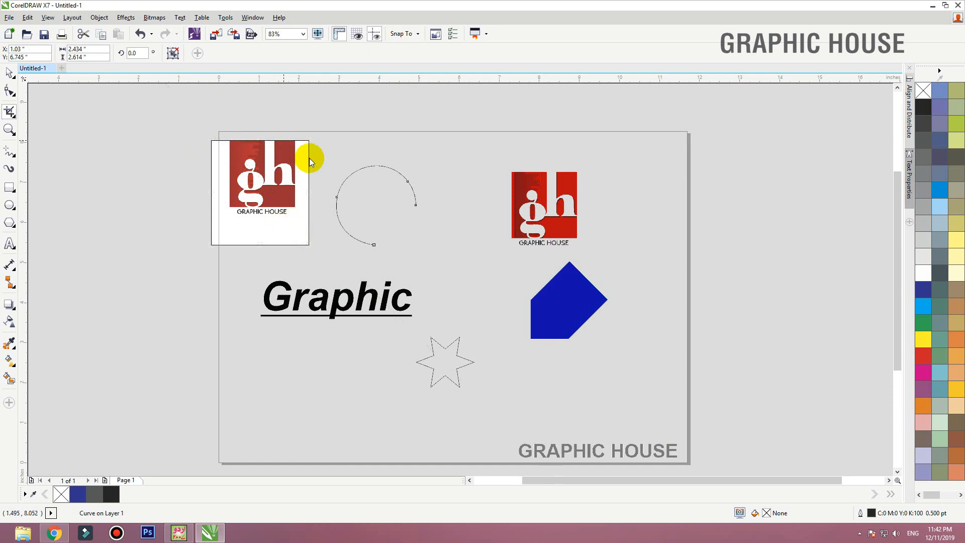
left_click(7, 76)
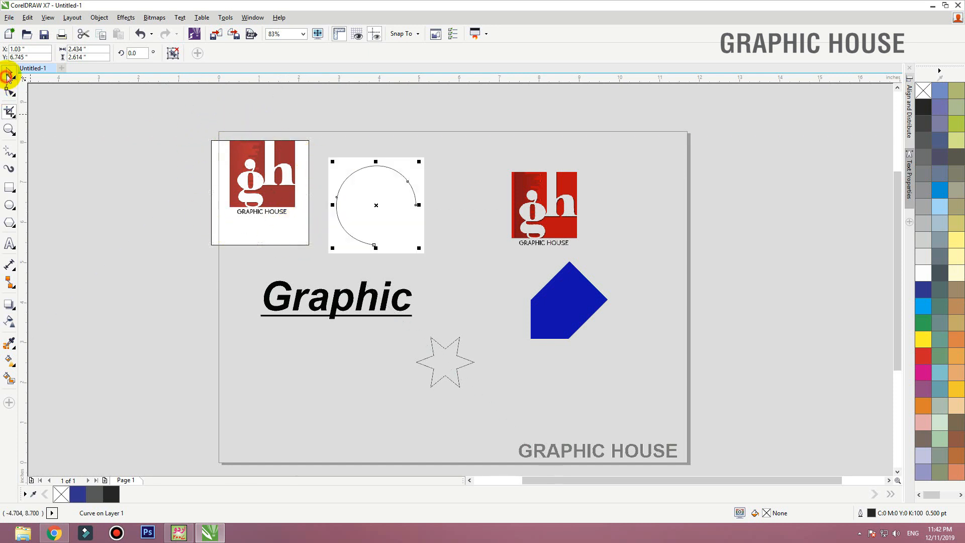
double_click(261, 225)
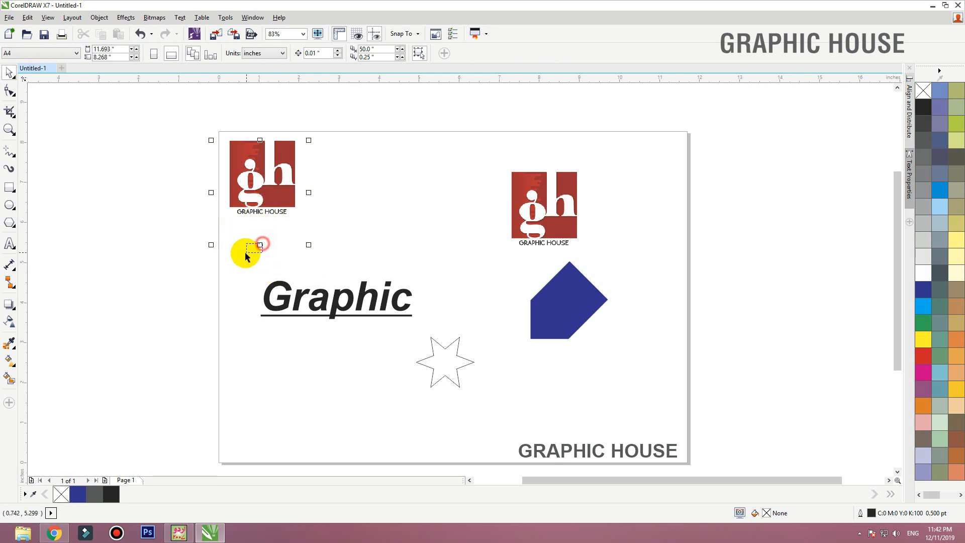
key("ctrl+z")
scroll(180, 228, "down", 3)
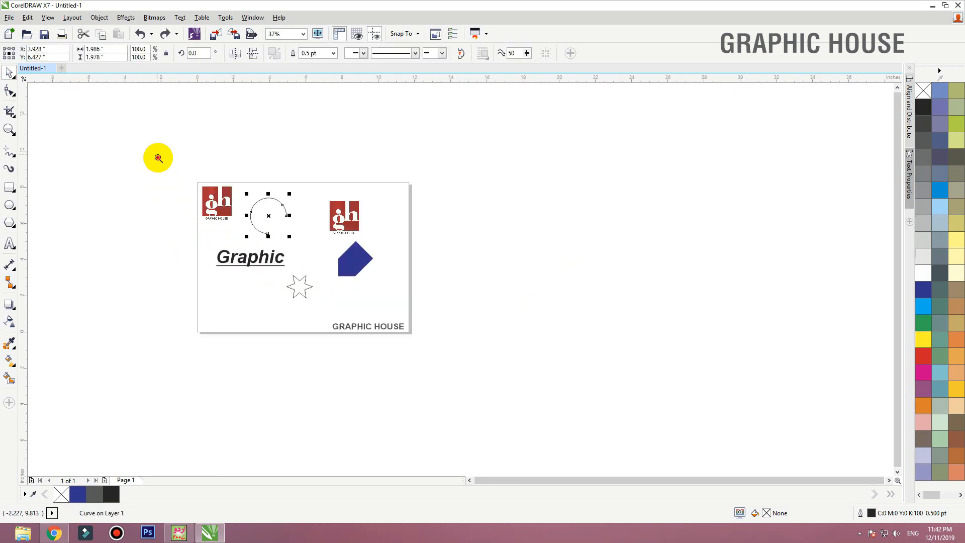
scroll(131, 246, "up", 2)
Activate the Zoom tool, magnify the area around the logo, arc and text, and zoom back out.
left_click(17, 122)
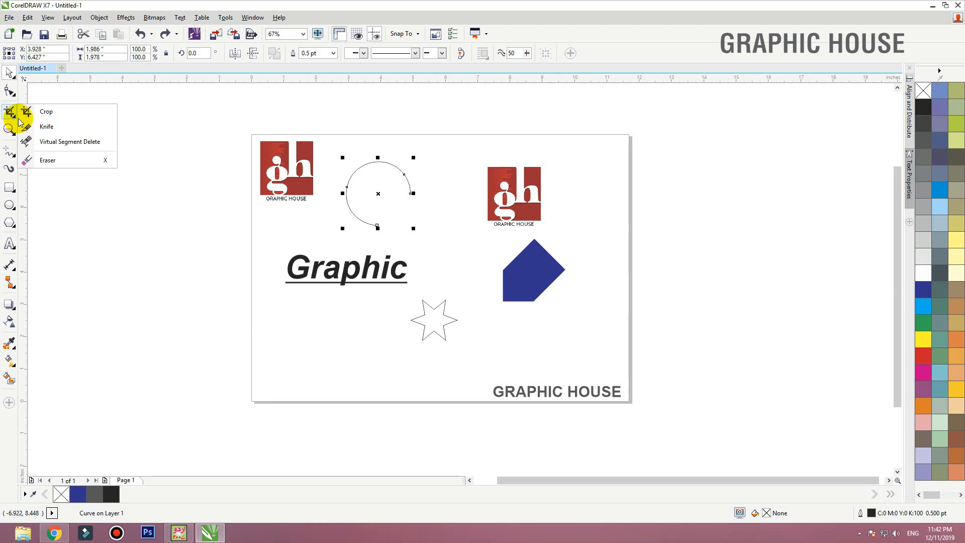
left_click(17, 134)
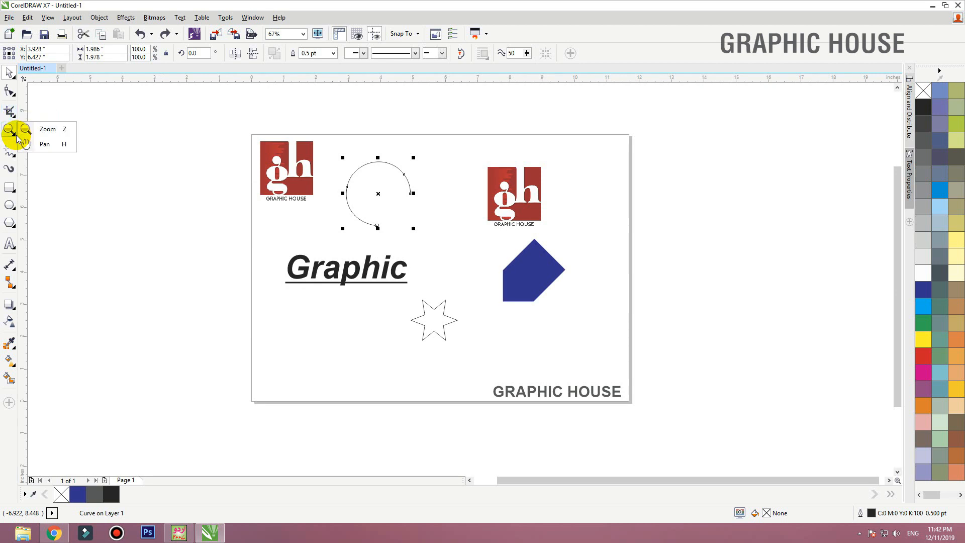
left_click(41, 133)
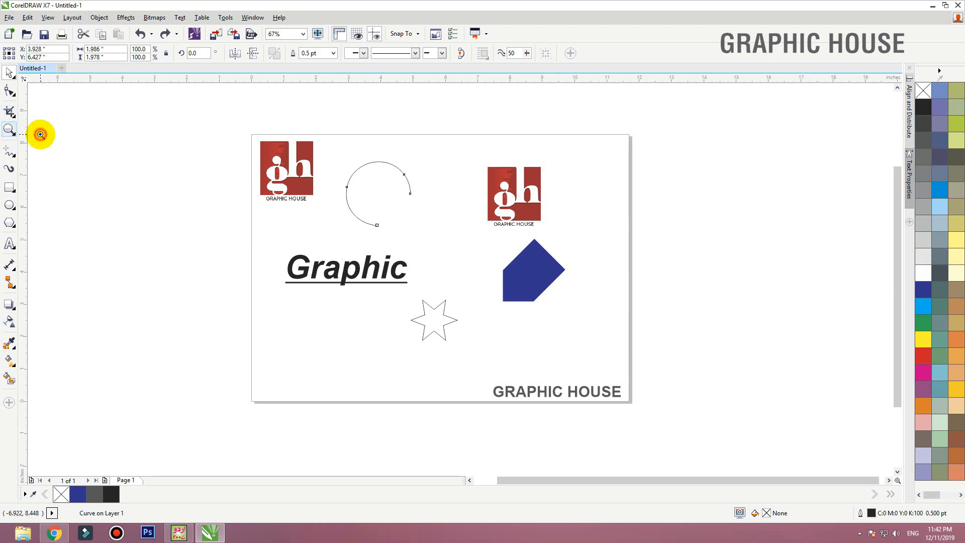
left_click_drag(259, 146, 545, 335)
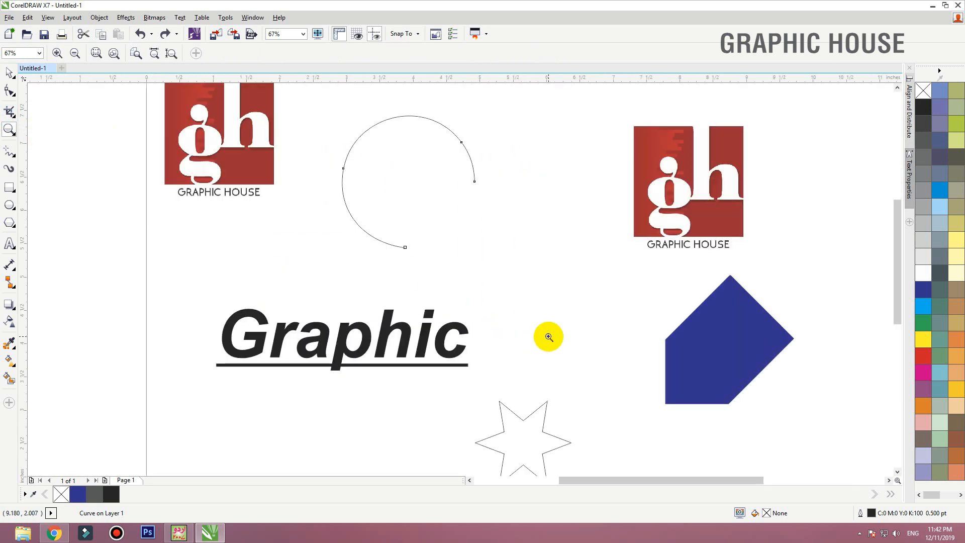
right_click(530, 328)
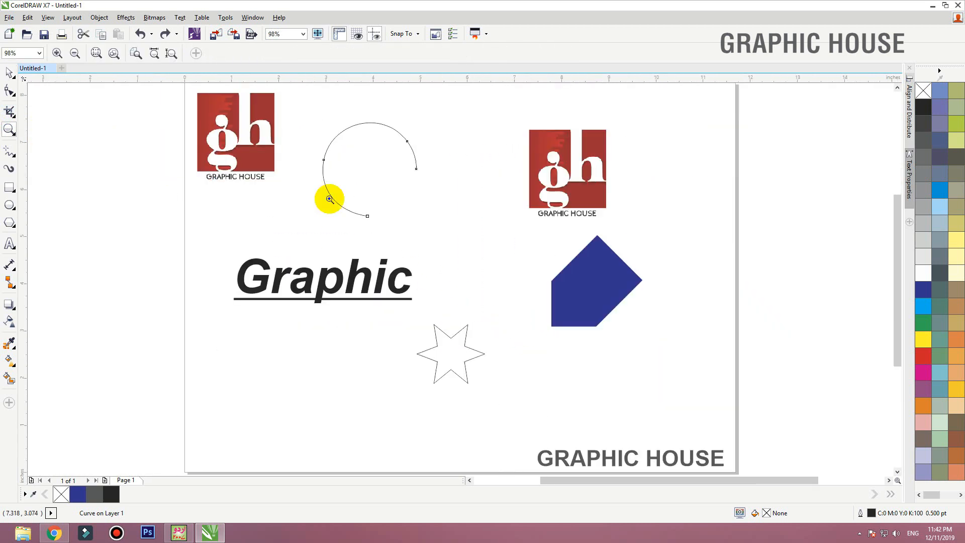
Magnify the first logo and the arc up to 350%, and zoom back out to 98%.
left_click_drag(195, 94, 588, 304)
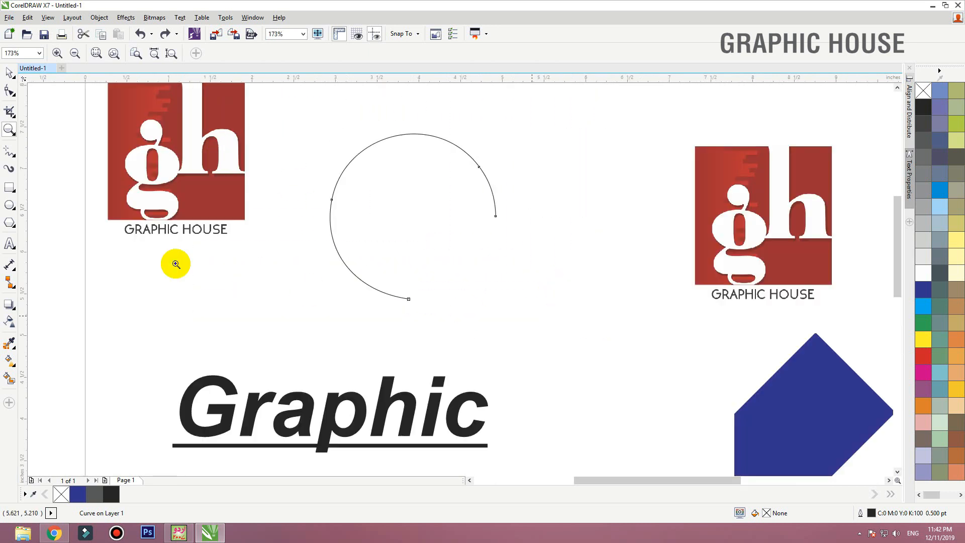
left_click_drag(277, 132, 583, 315)
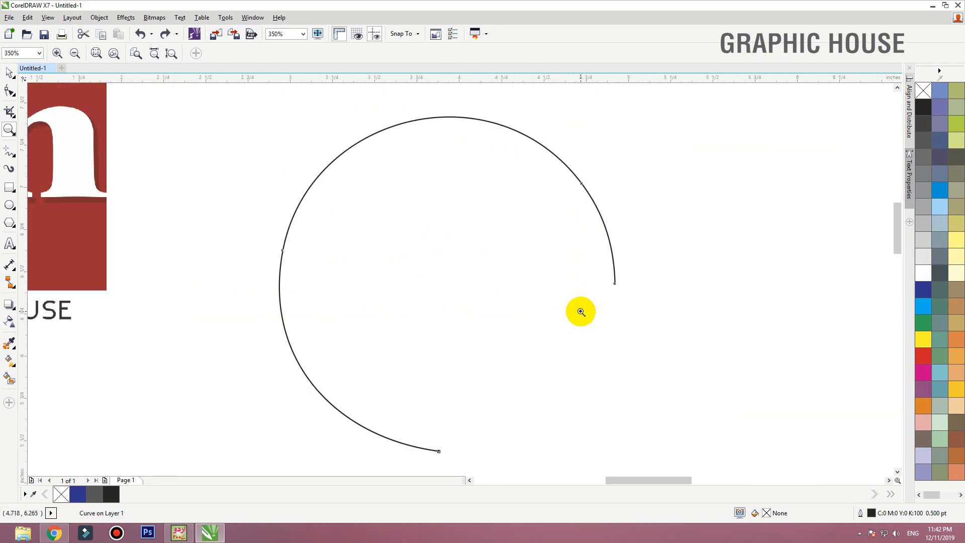
right_click(581, 312)
left_click_drag(306, 105, 211, 167)
right_click(256, 185)
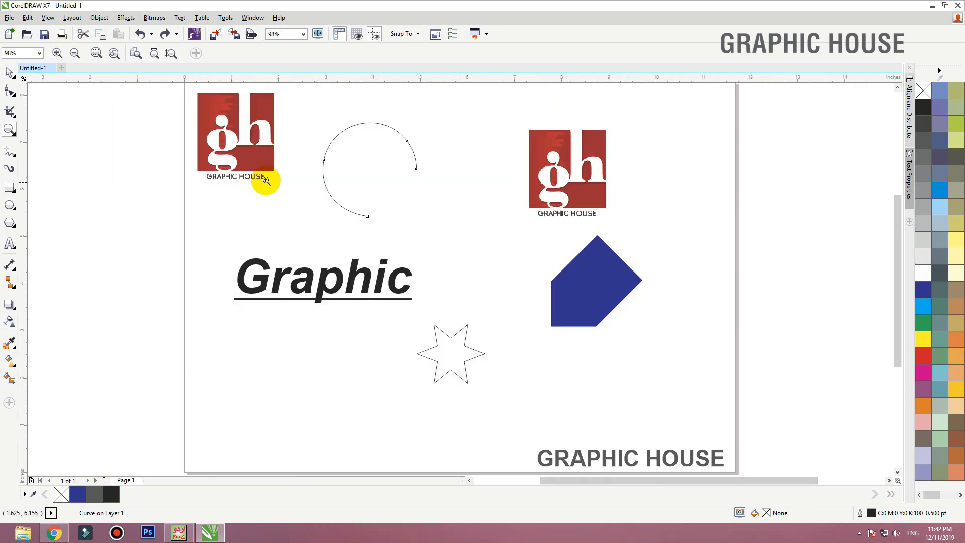
Review the tools grouped with Crop and those grouped with Shape in the toolbox.
left_click(10, 112)
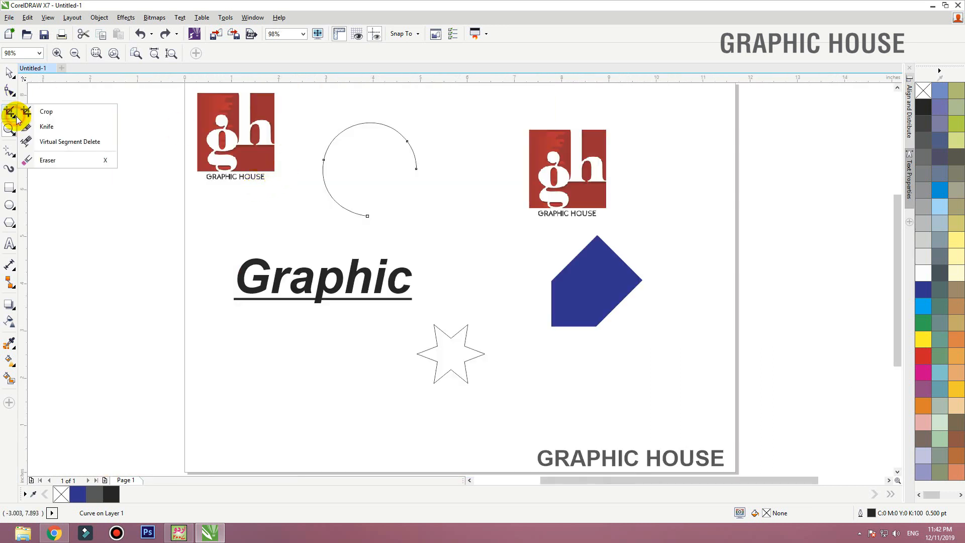
left_click(13, 123)
left_click(14, 117)
left_click(14, 97)
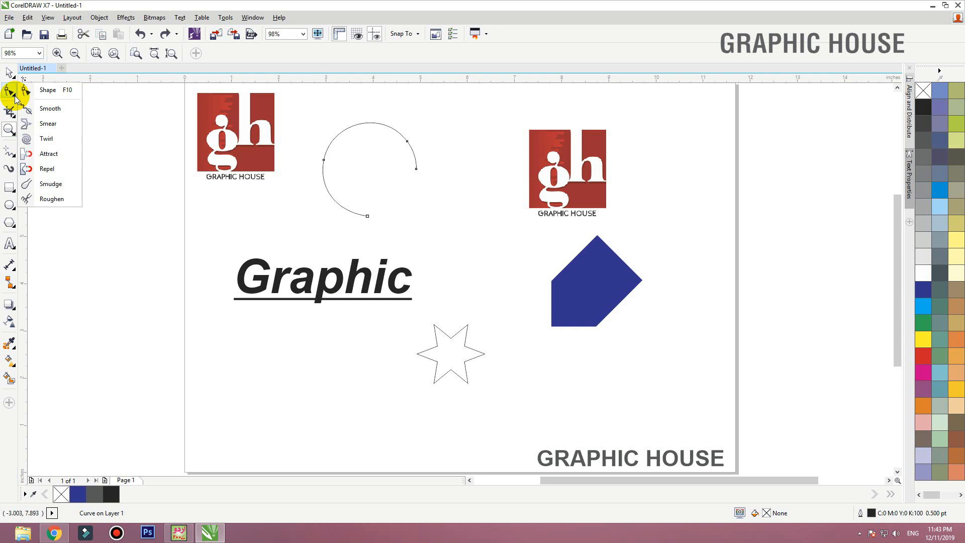
left_click(14, 96)
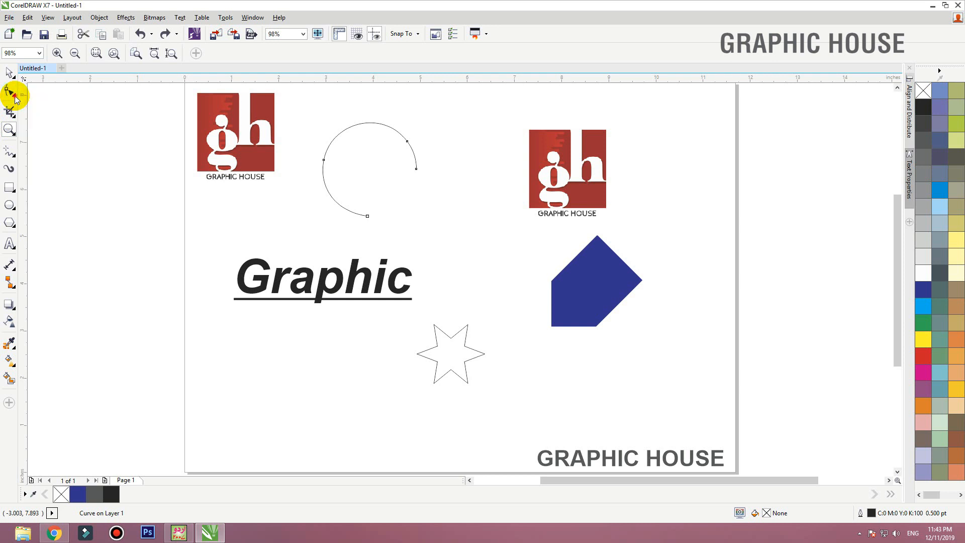
left_click(15, 96)
left_click(15, 96)
left_click(16, 116)
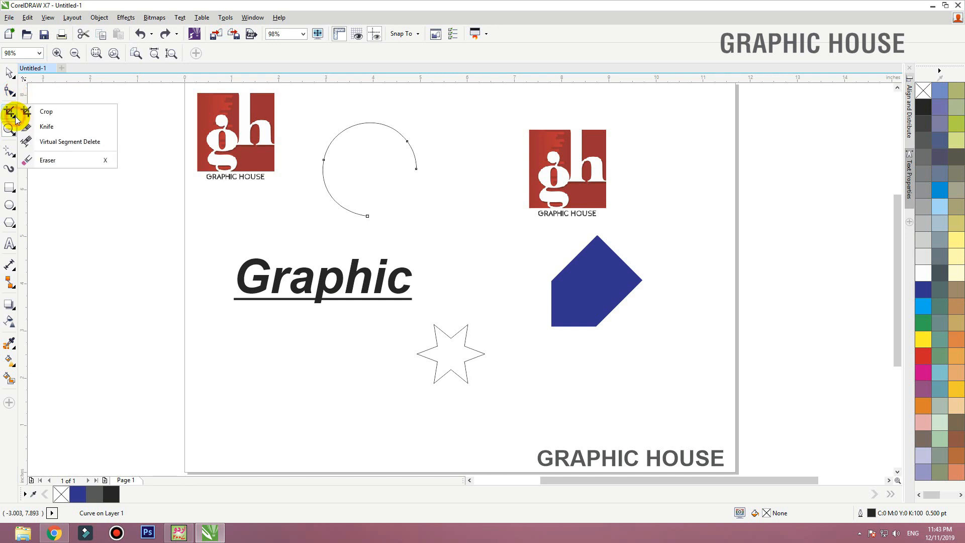
Activate the Pan tool and shift the page around the workspace in several directions.
left_click(13, 131)
left_click(32, 144)
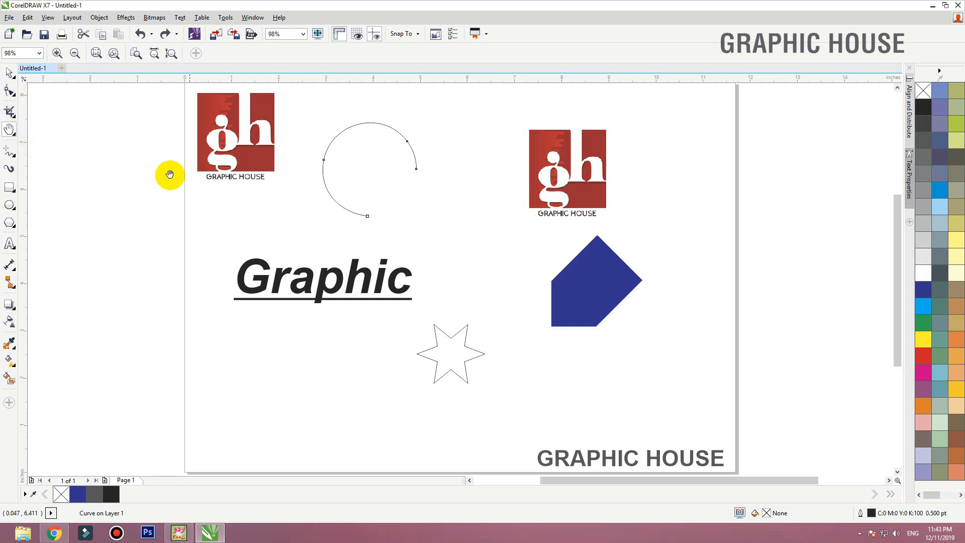
left_click_drag(168, 175, 50, 186)
left_click_drag(228, 200, 252, 162)
left_click_drag(151, 190, 112, 205)
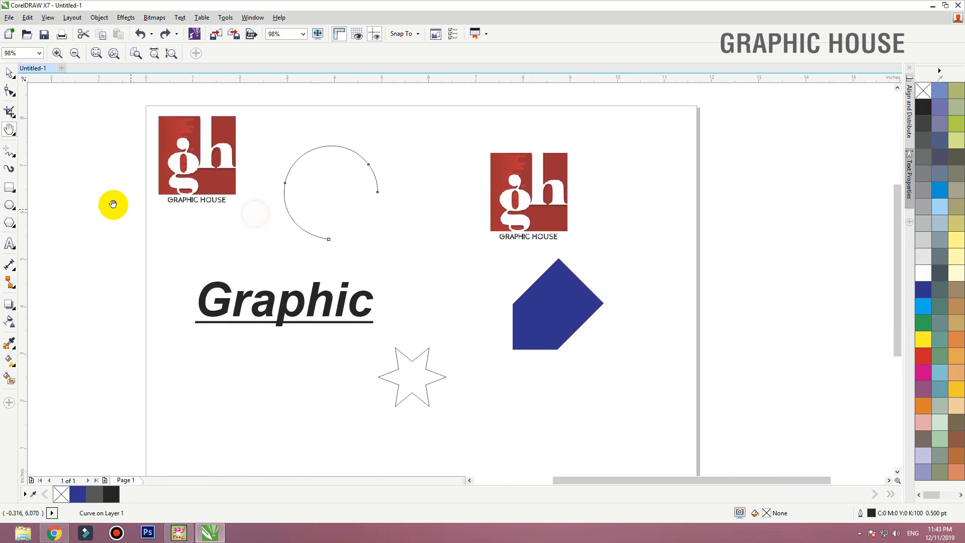
Return to the Zoom tool and show the line and curve drawing tools grouped with Freehand.
left_click(25, 130)
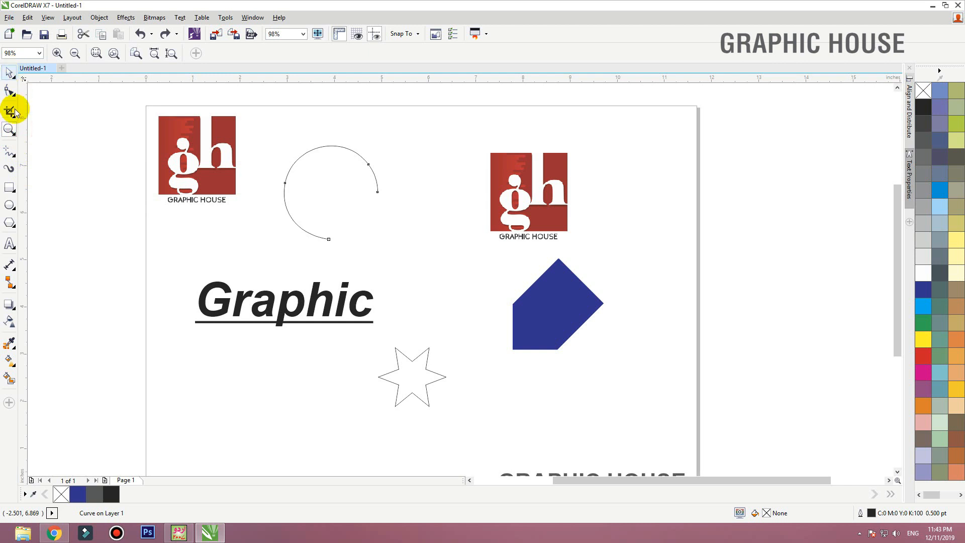
left_click(16, 160)
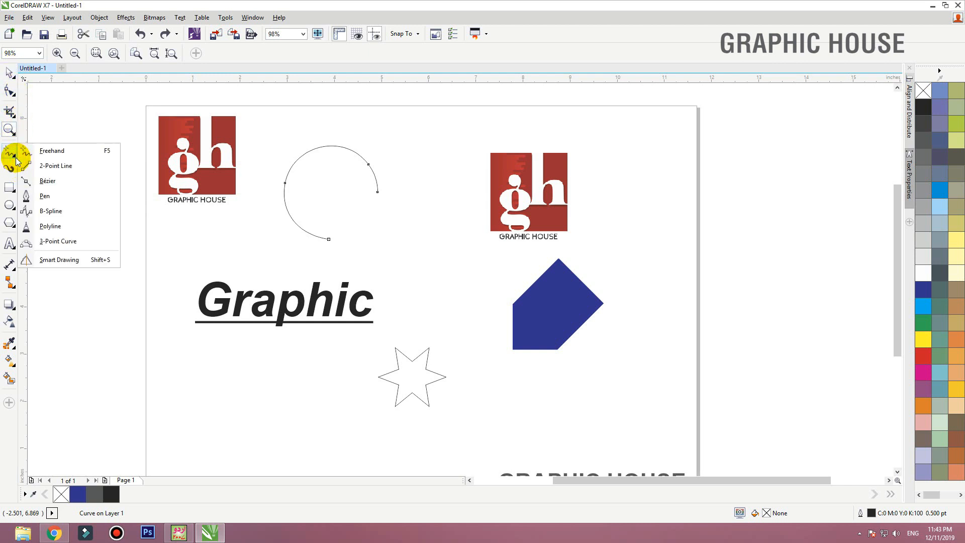
Draw a straight horizontal line about 7.5 inches long near the page's upper edge with the Freehand tool.
left_click(47, 156)
left_click(314, 116)
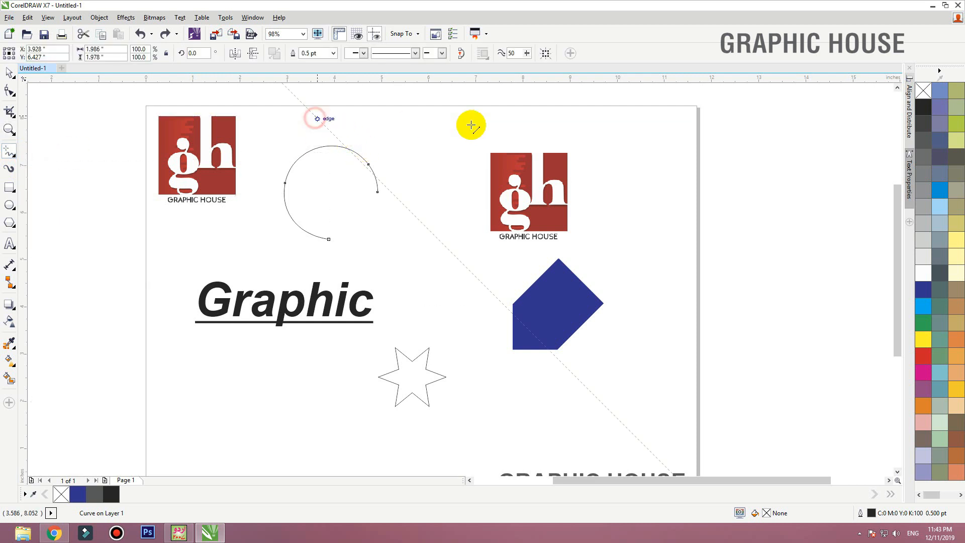
left_click(668, 116)
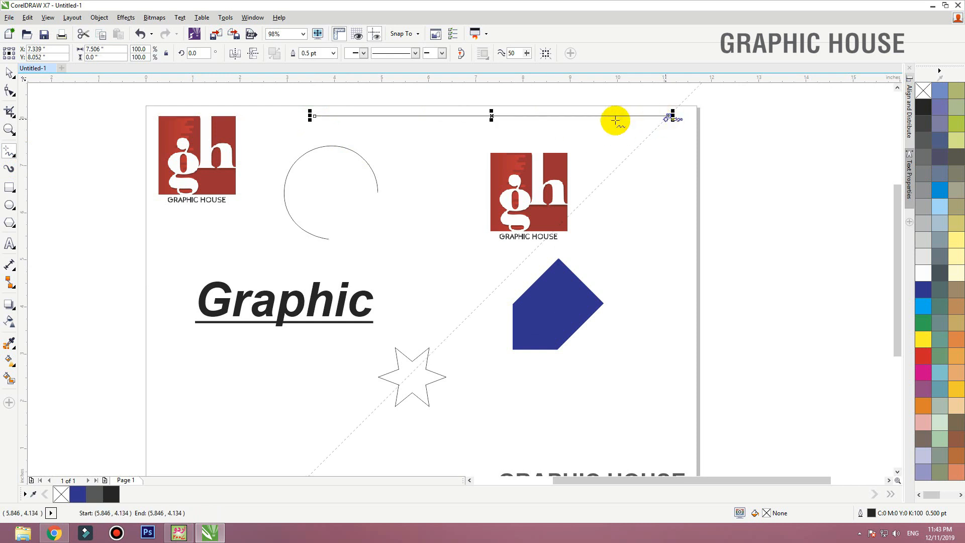
Draw a nearly horizontal line about 5.6 inches long above the second logo with the 2-Point Line tool.
left_click(15, 157)
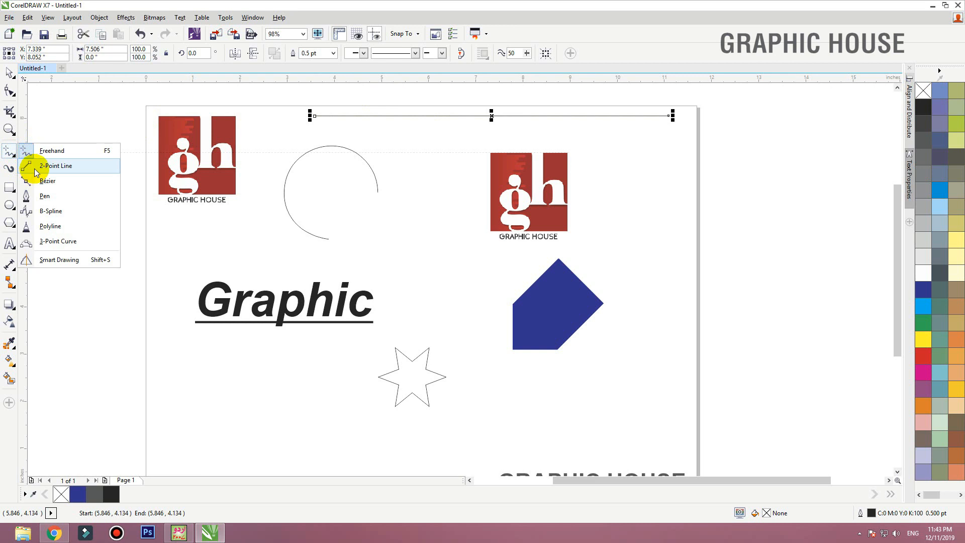
left_click(35, 170)
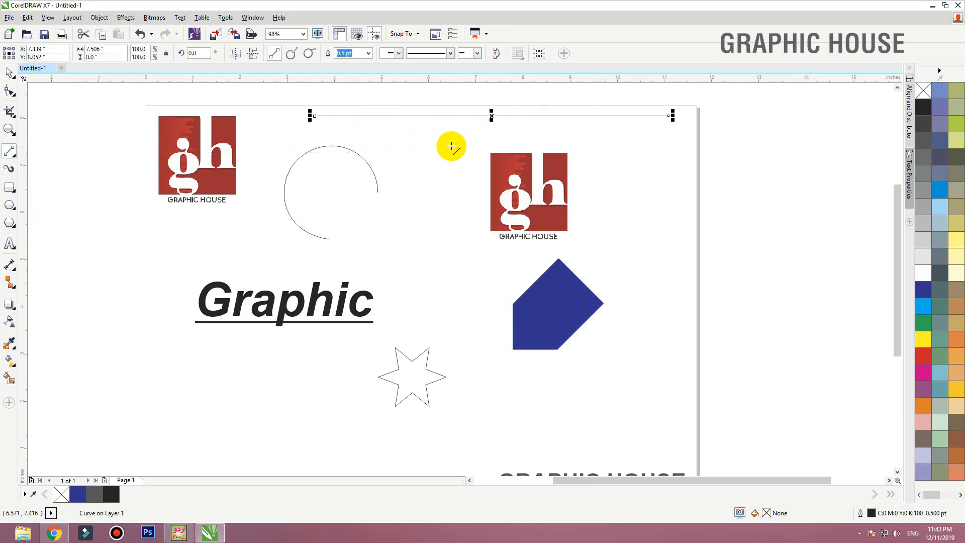
left_click_drag(461, 140, 728, 137)
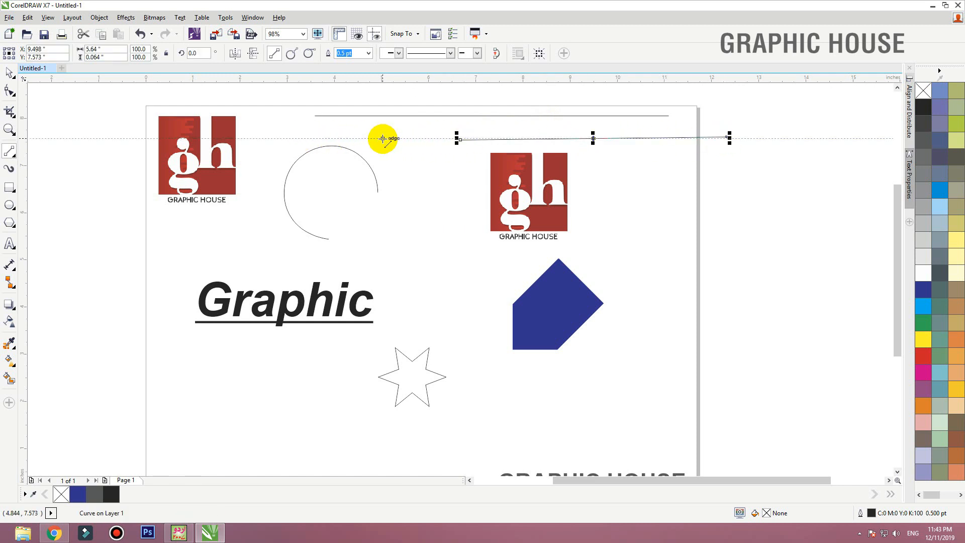
Draw a closed triangle between the arc and the second logo with the Bézier tool and fill it black.
left_click(15, 157)
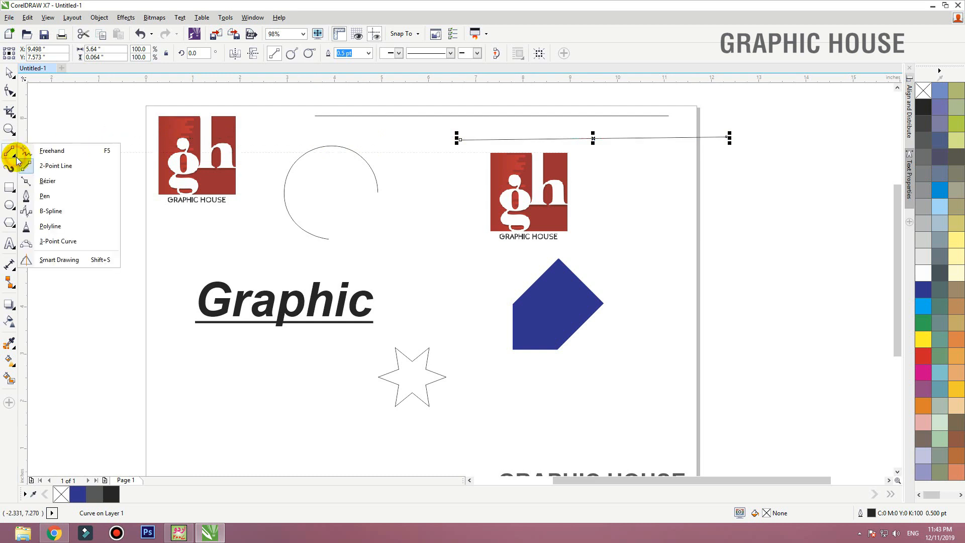
left_click(55, 181)
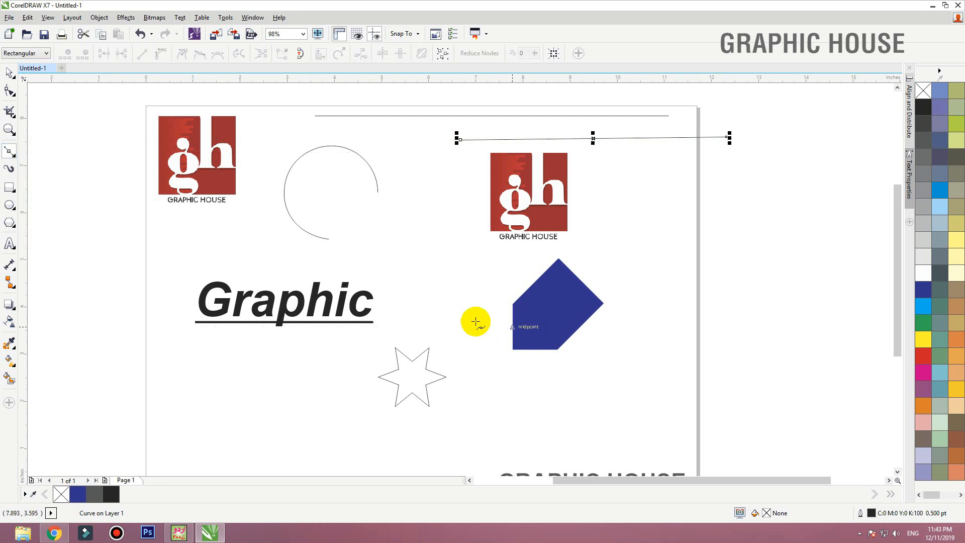
left_click(433, 212)
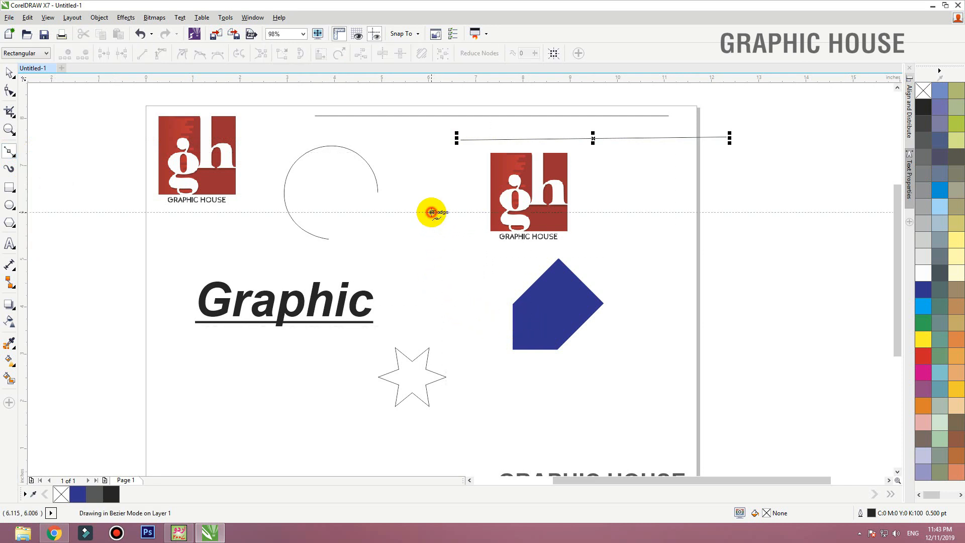
left_click(369, 236)
left_click(428, 295)
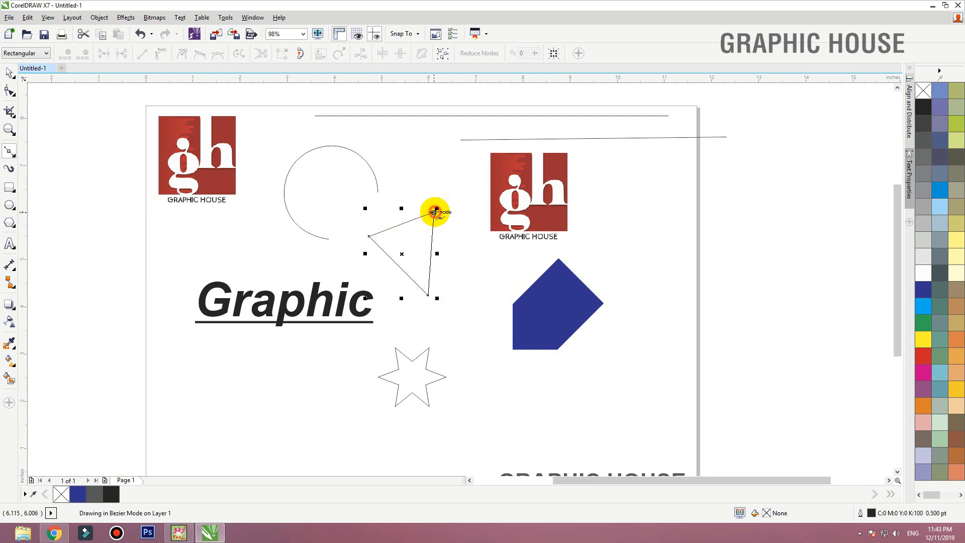
left_click(433, 212)
left_click(925, 106)
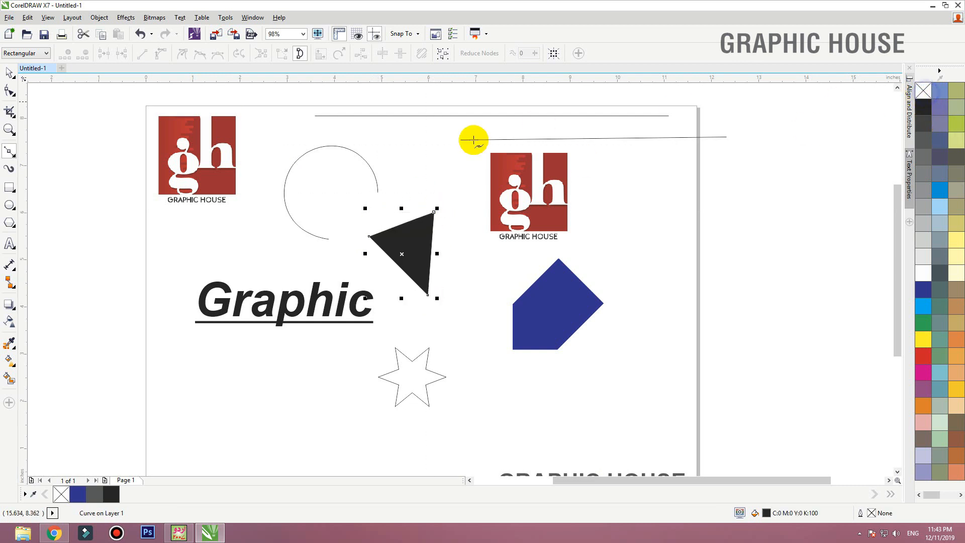
Outline a left-pointing arrow about 4 by 2 inches below the Graphic text with the Bézier tool and apply a black fill.
left_click(289, 343)
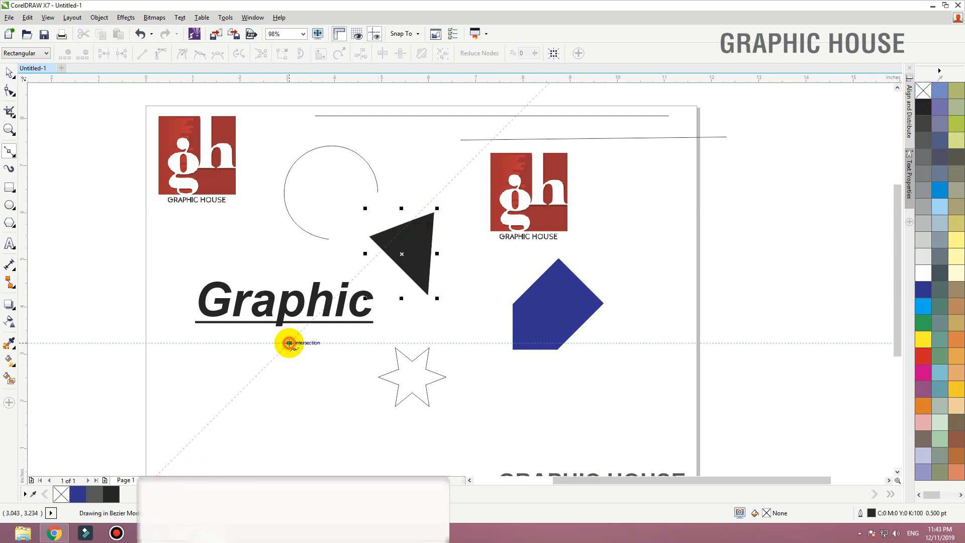
left_click(194, 388)
left_click(250, 434)
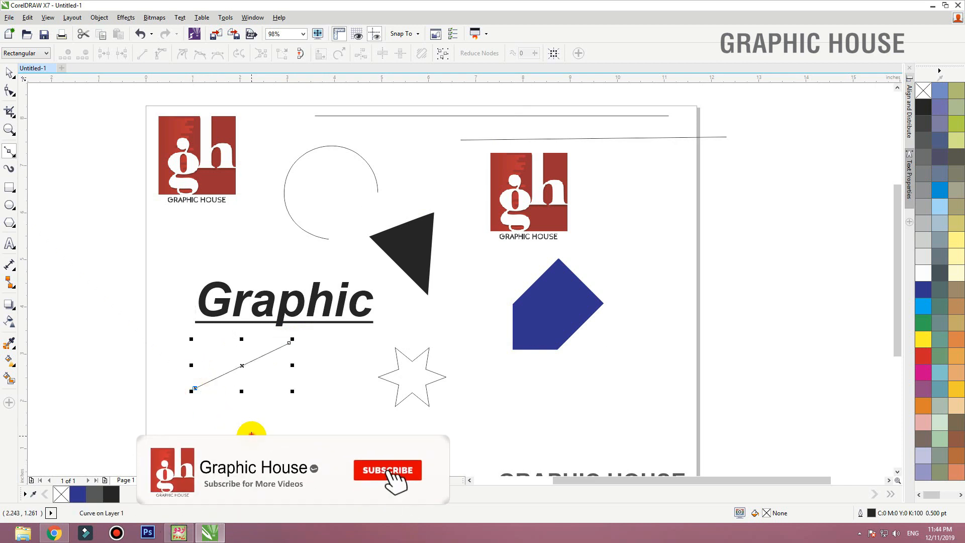
left_click(265, 399)
left_click(385, 413)
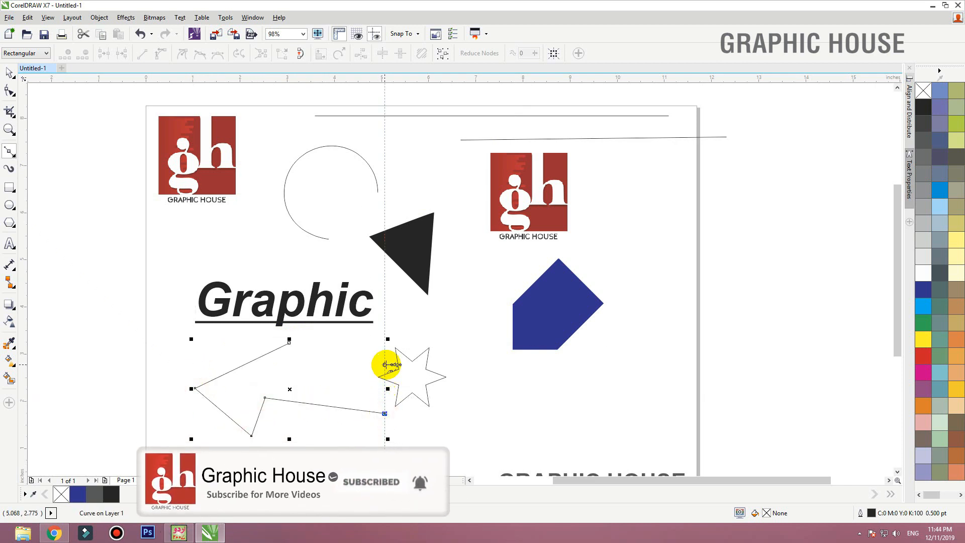
left_click(385, 364)
left_click(286, 361)
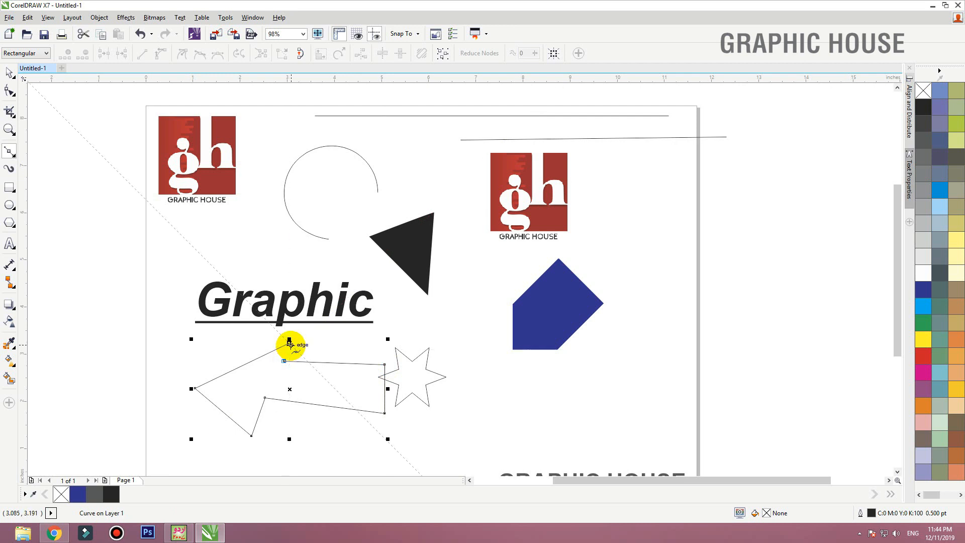
left_click(289, 343)
left_click(930, 107)
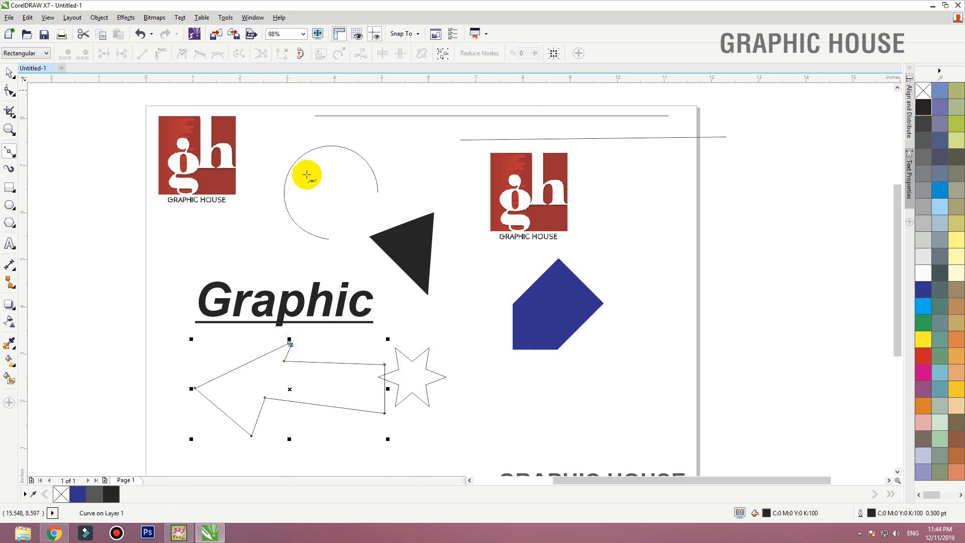
Draw a downward-pointing triangle about 1.7 inches wide and high beside the blue shape with the Pen tool and fill it black.
left_click(16, 161)
left_click(44, 192)
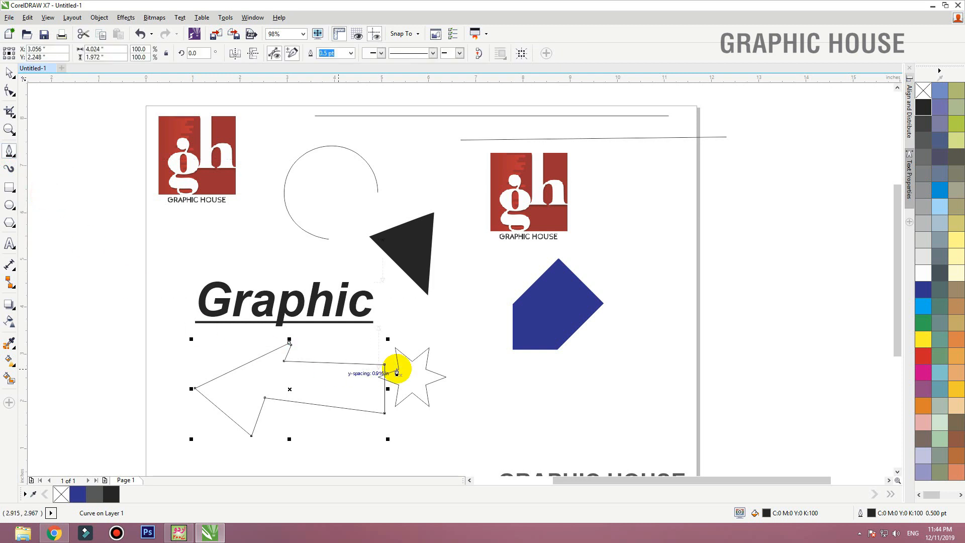
left_click(471, 361)
double_click(509, 282)
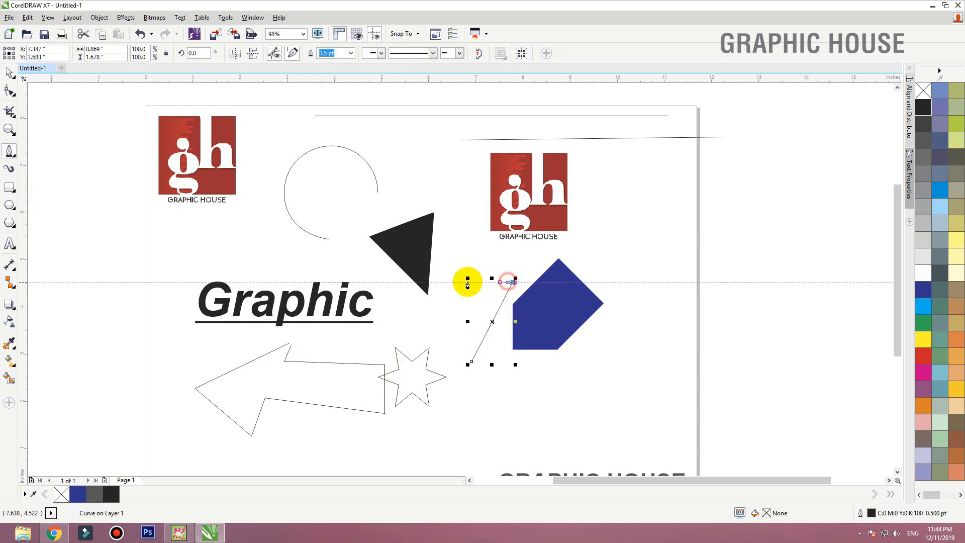
left_click(432, 281)
left_click(472, 361)
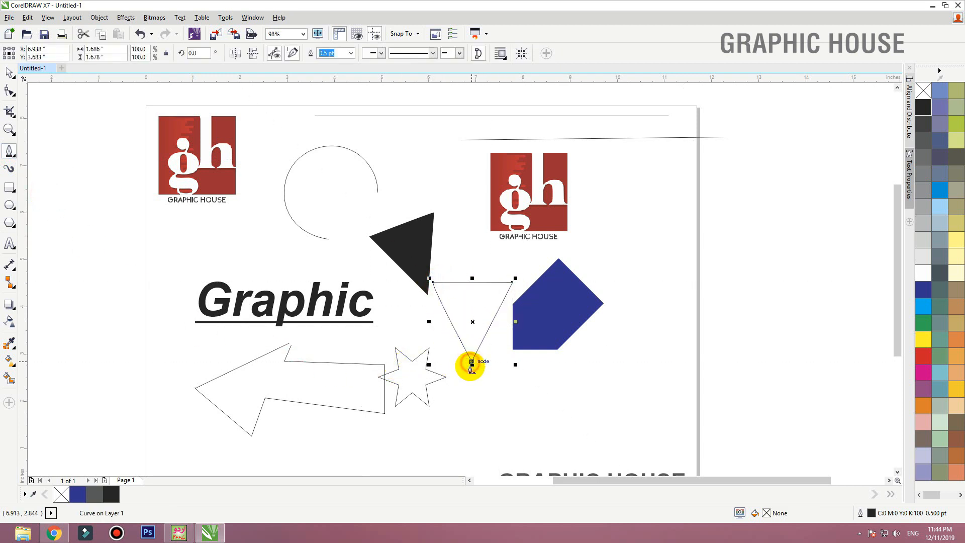
left_click(923, 107)
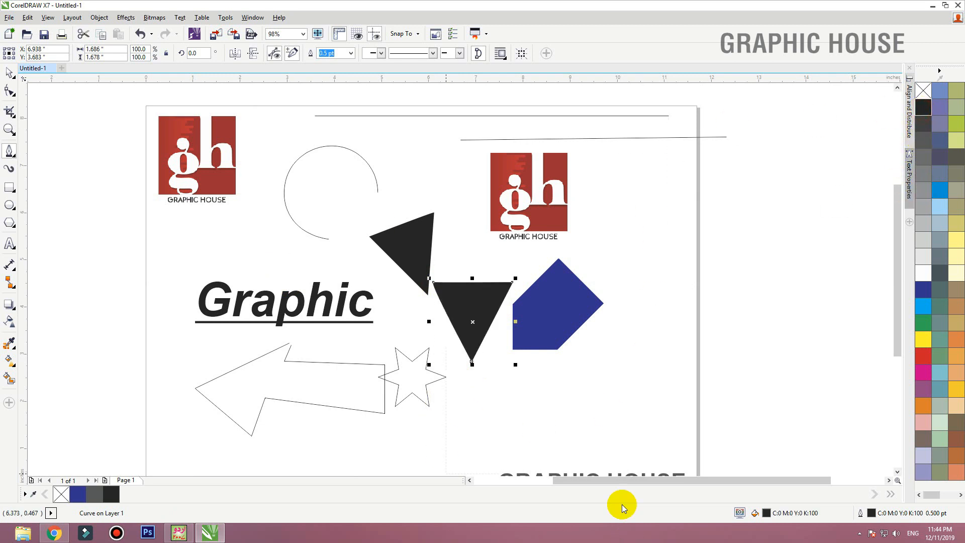
Draw a closed, slanted oval about 1.3 by 1 inches below the first logo with the B-Spline tool.
left_click(16, 159)
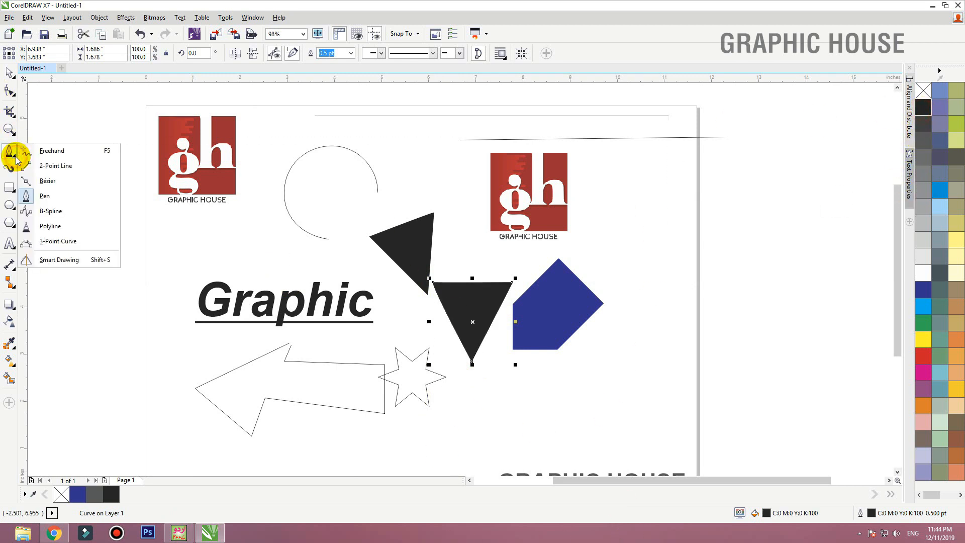
left_click(47, 210)
left_click(220, 243)
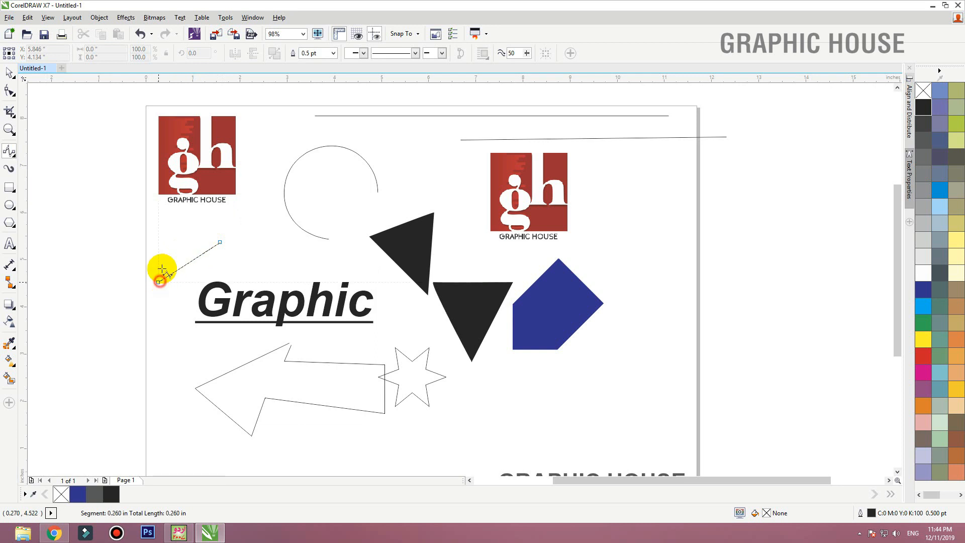
left_click(158, 282)
left_click(194, 224)
left_click(248, 212)
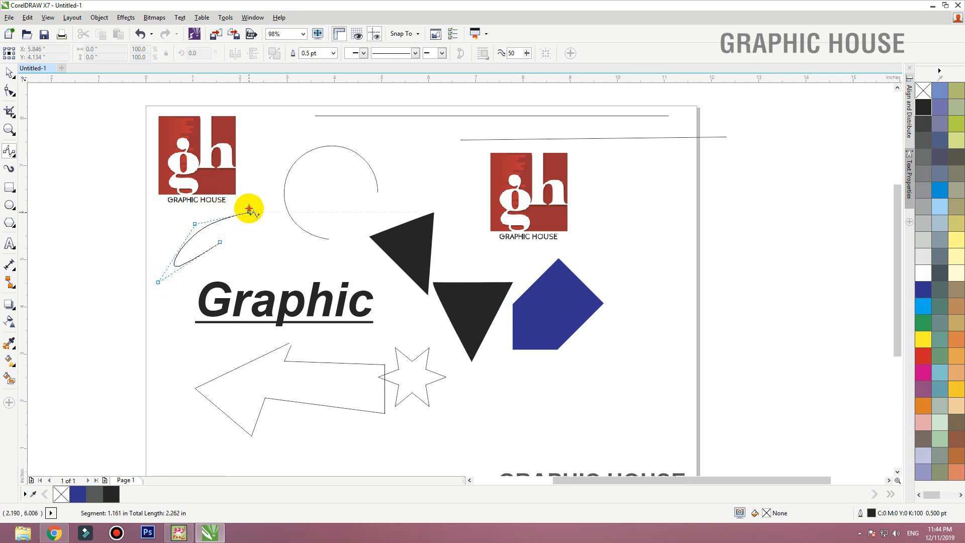
left_click(221, 242)
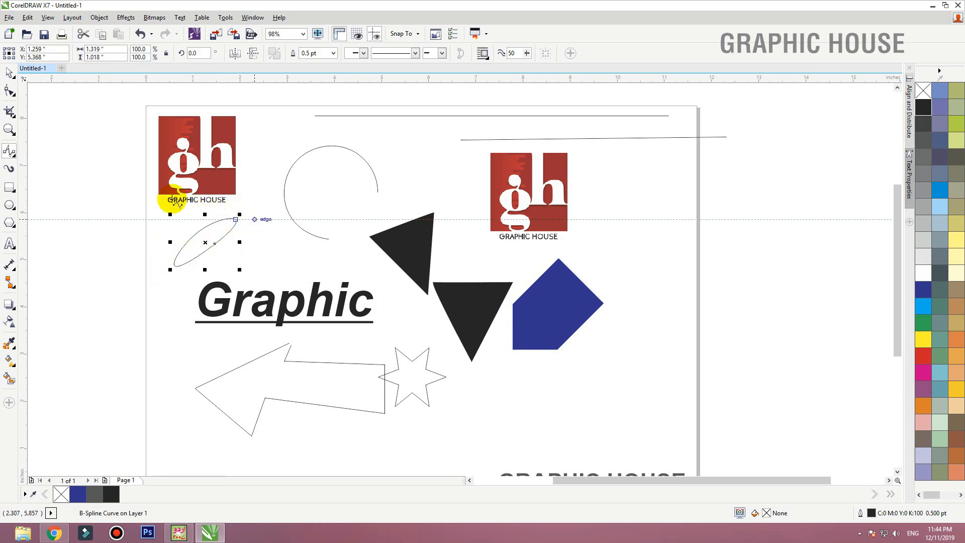
Draw a closed triangle about 1.9 by 2.1 inches overlapping the blue shape's lower part with the Polyline tool.
left_click(15, 159)
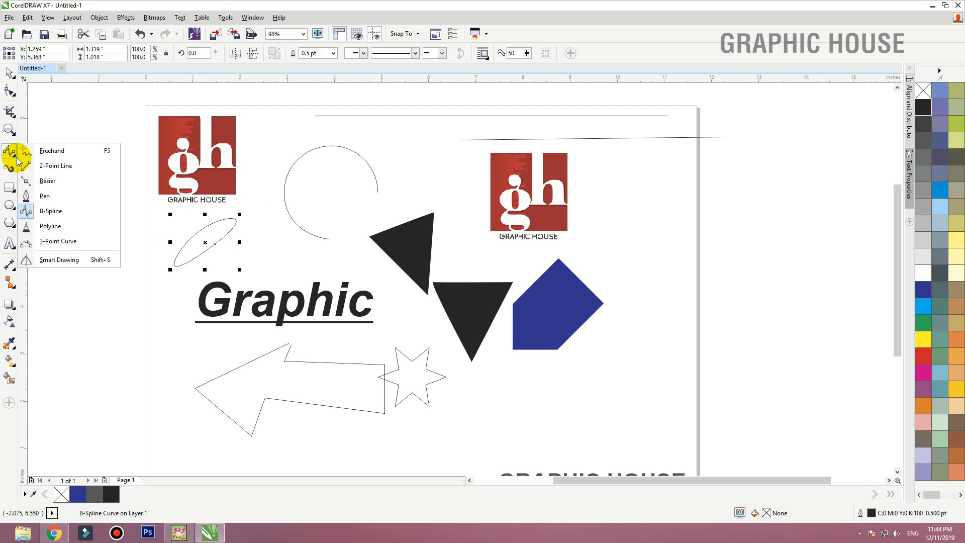
left_click(51, 226)
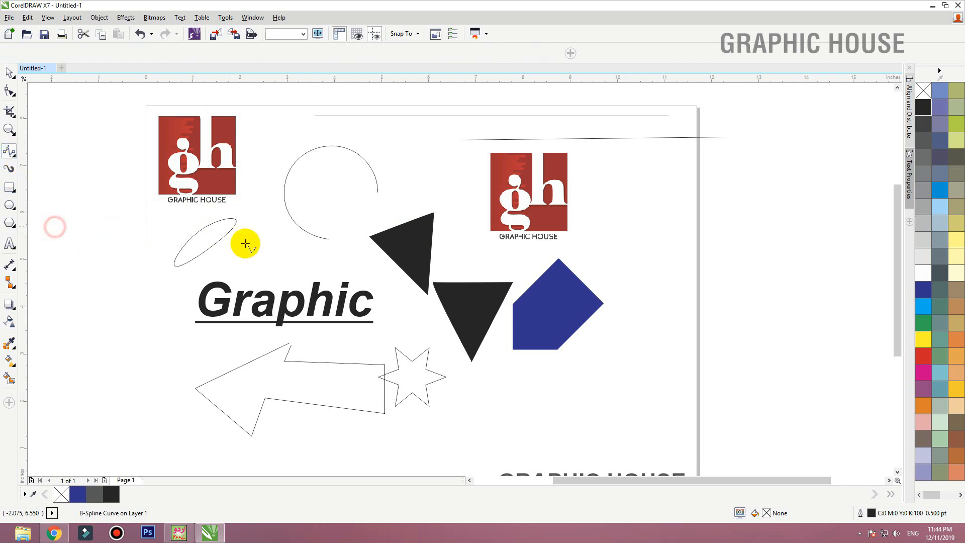
left_click(587, 361)
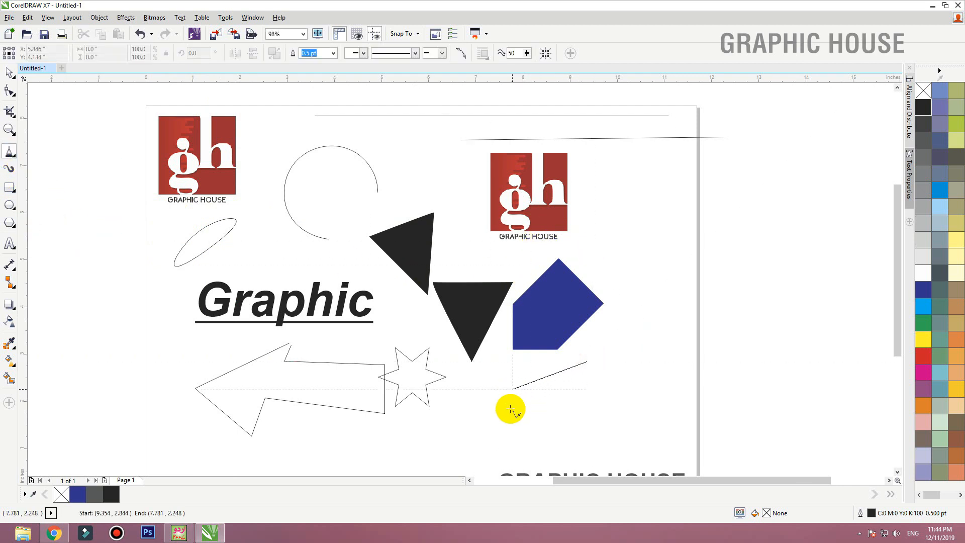
left_click(512, 413)
left_click(495, 316)
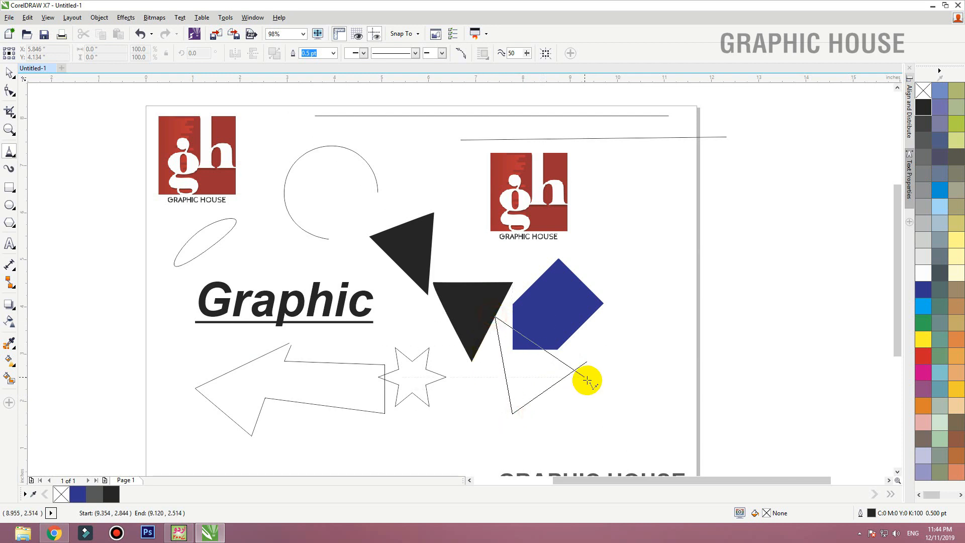
left_click(586, 362)
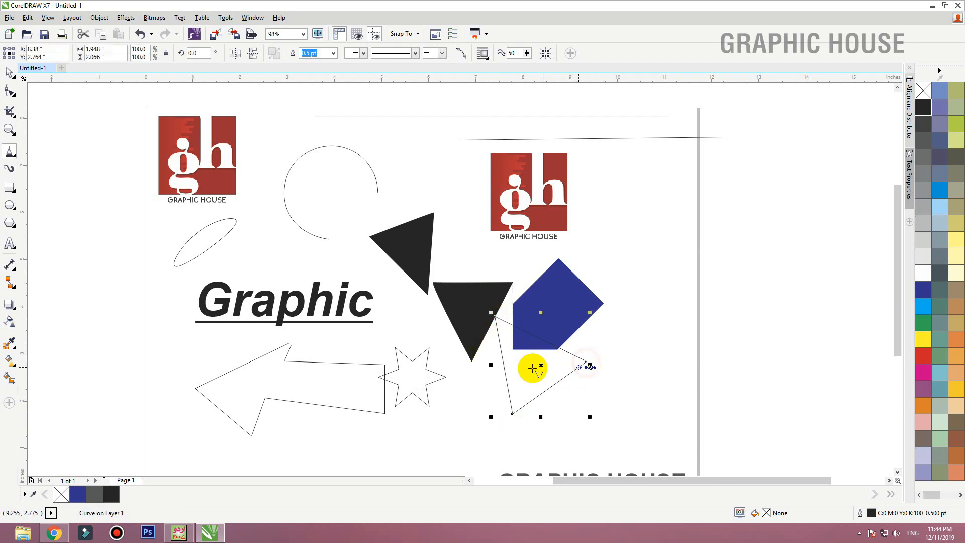
Draw an open arc about 1.5 by 1.4 inches to the right of the second logo with the 3-Point Curve tool.
left_click(15, 159)
left_click(65, 241)
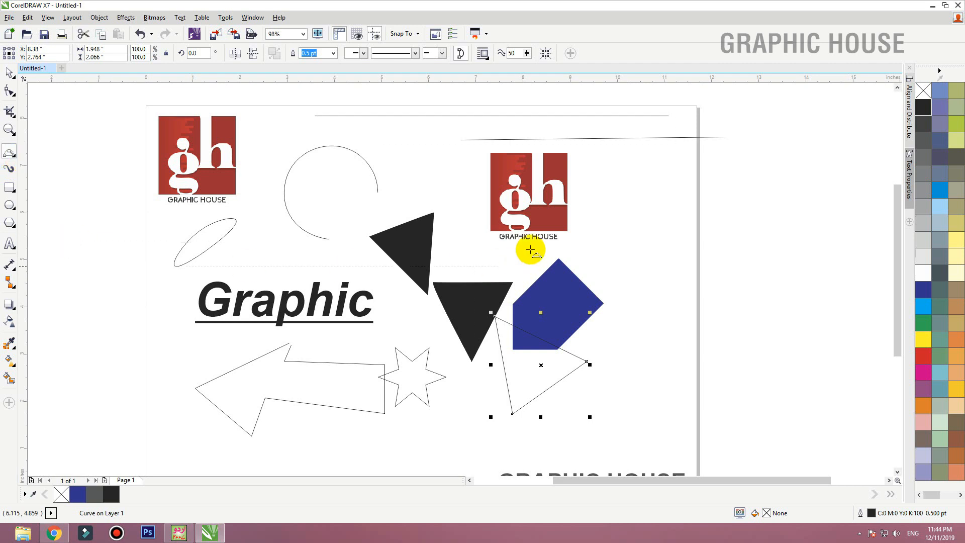
left_click_drag(599, 217, 633, 266)
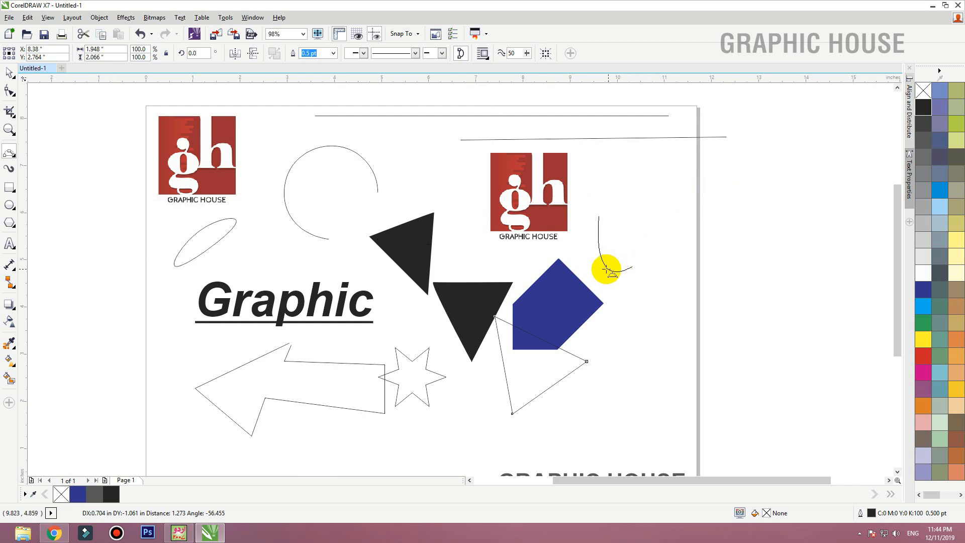
left_click(665, 203)
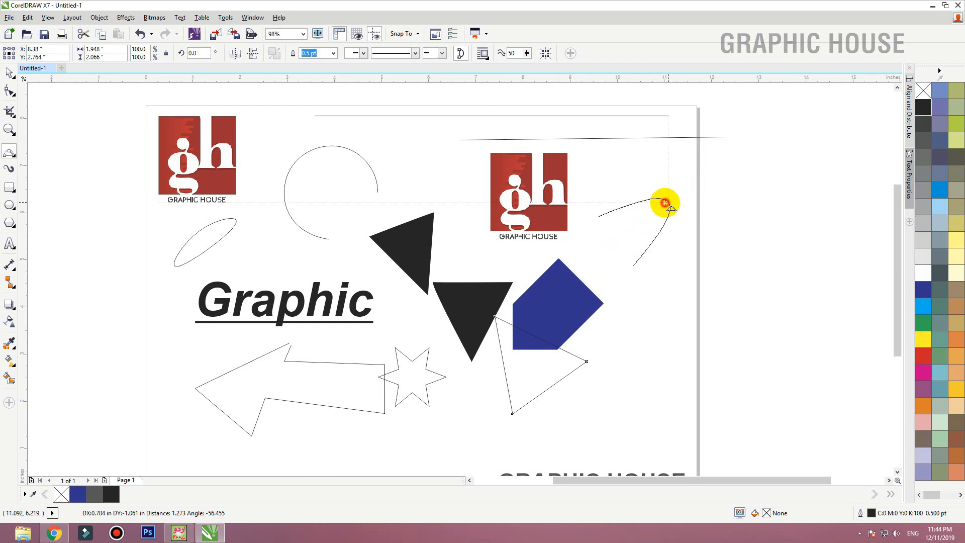
Activate the Pick tool and review the tools grouped with Shape, Zoom and Freehand in the toolbox.
left_click(13, 157)
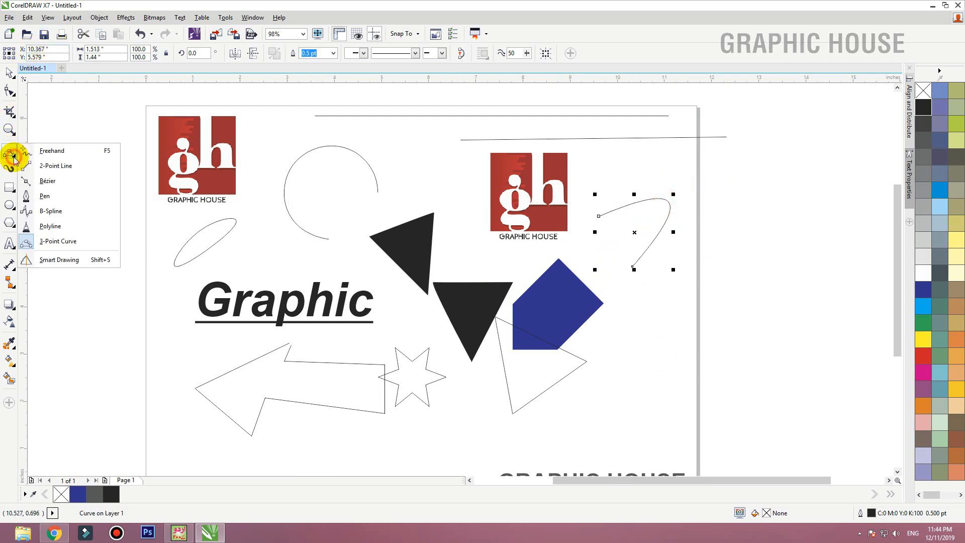
left_click(49, 244)
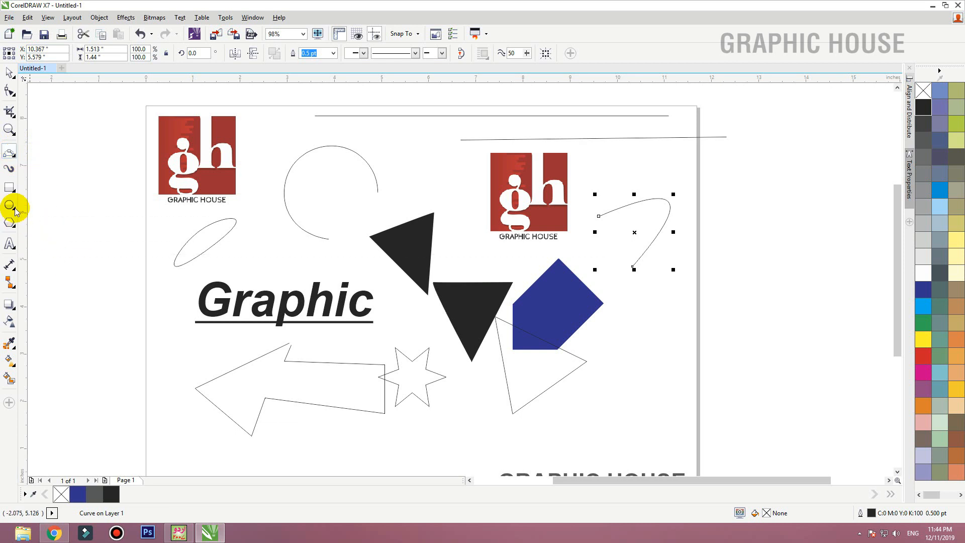
left_click(13, 160)
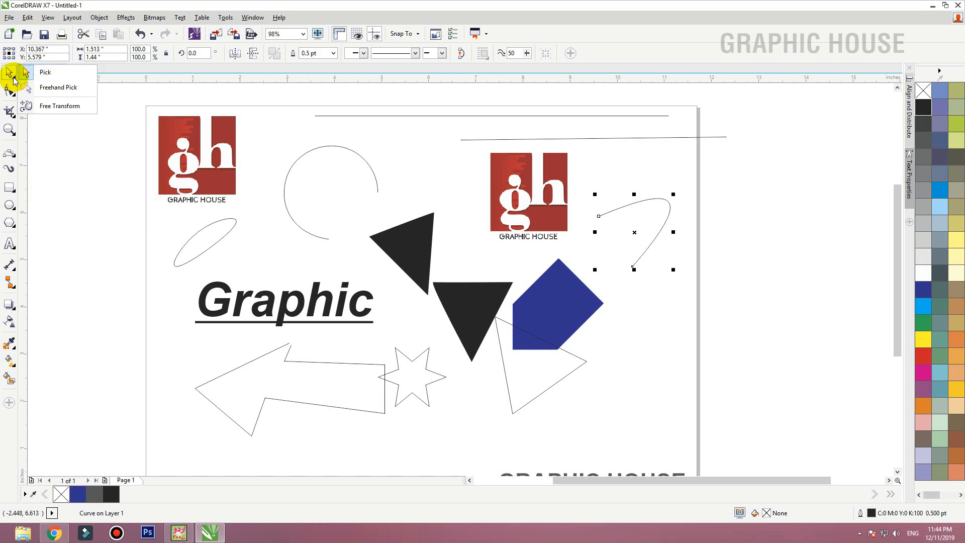
left_click(25, 78)
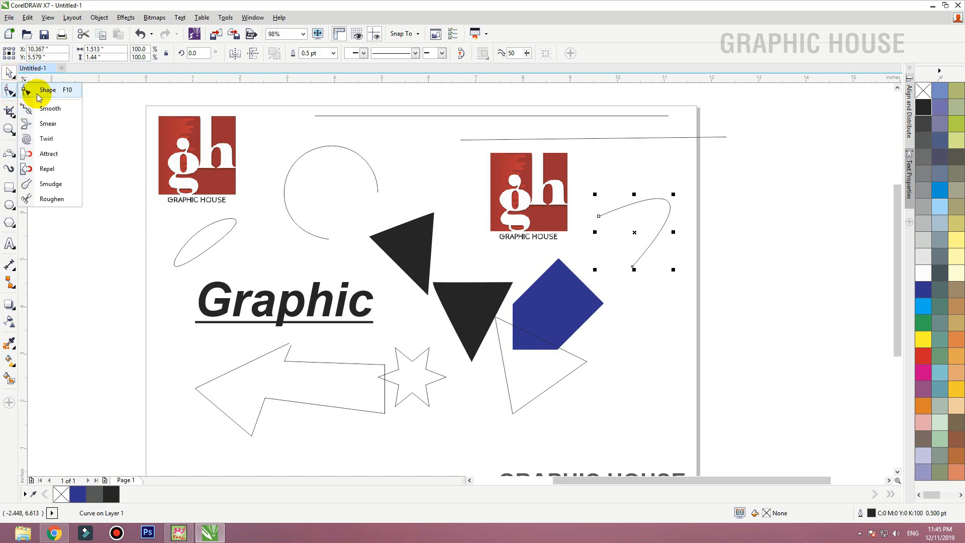
mouse_move(14, 119)
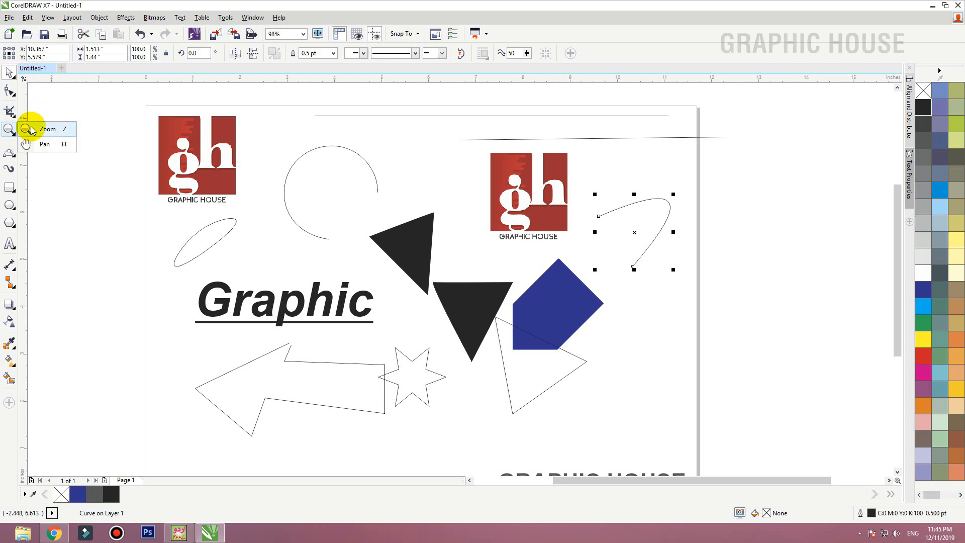
mouse_move(14, 160)
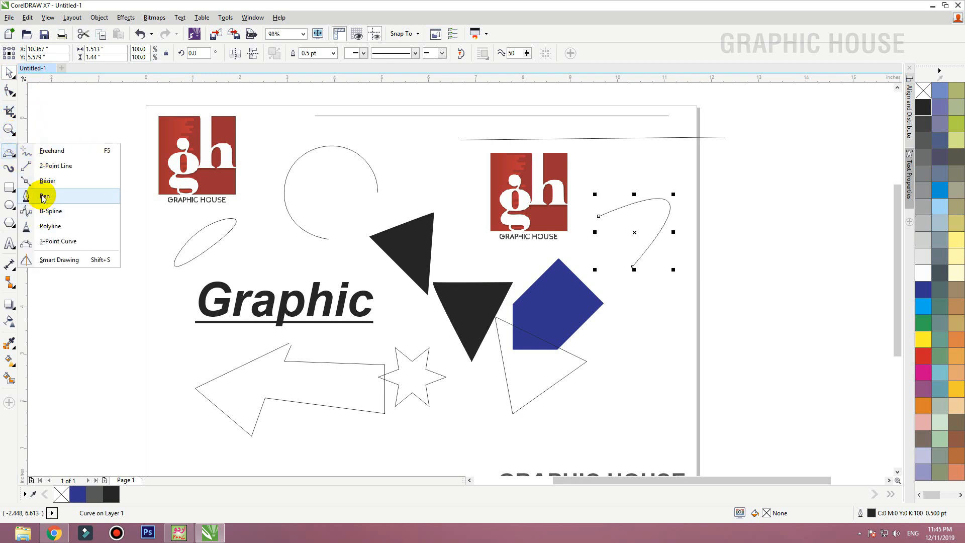